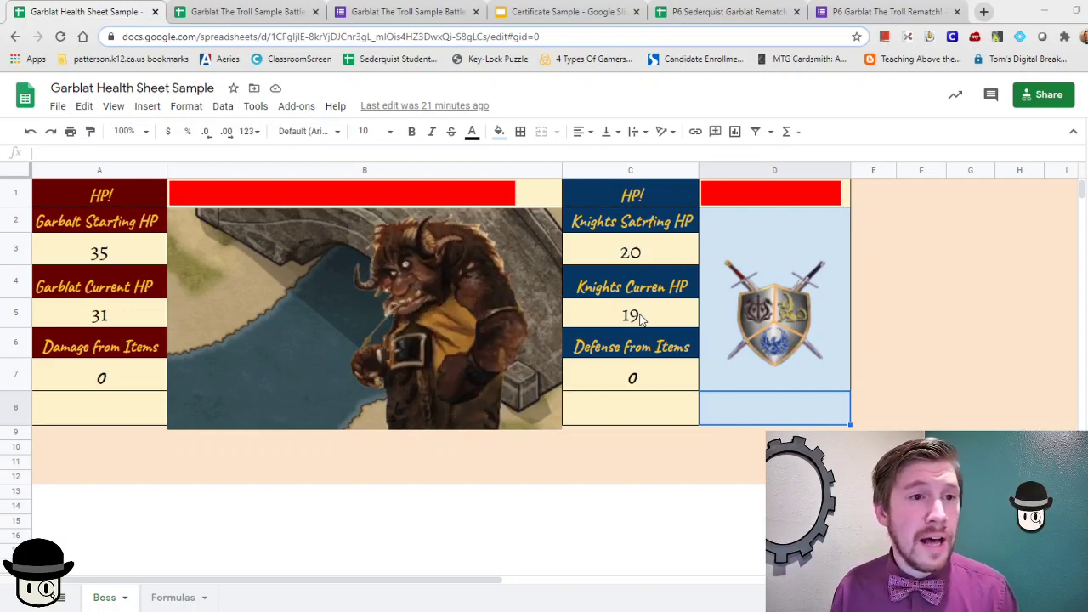
Step: Open the Garblat form's Questions page and scroll through its email field and five questions
{"action": "left_click", "coordinate": [408, 12]}
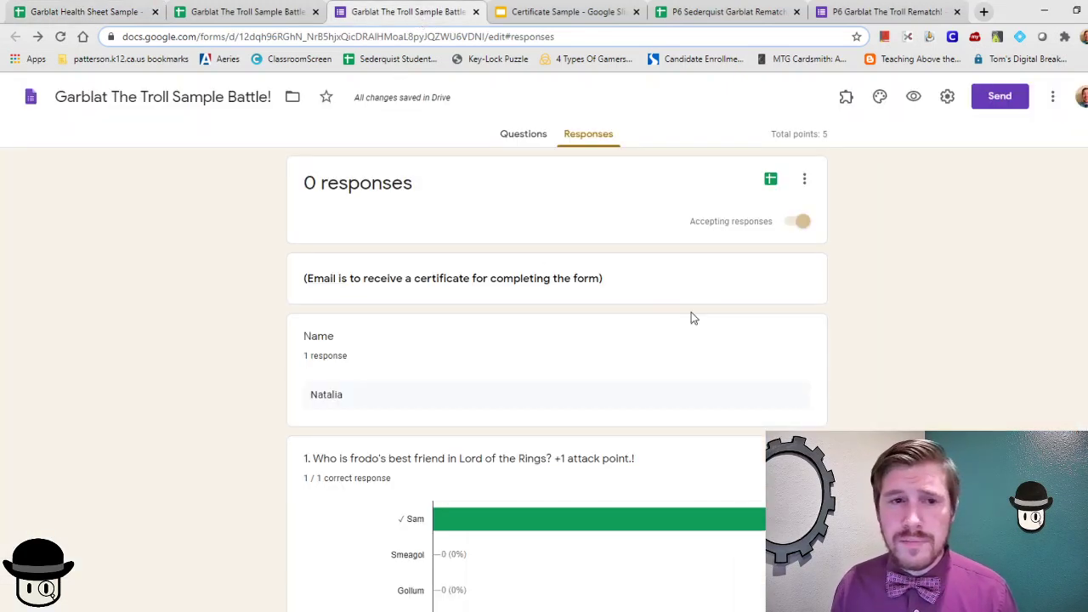
{"action": "left_click", "coordinate": [506, 134]}
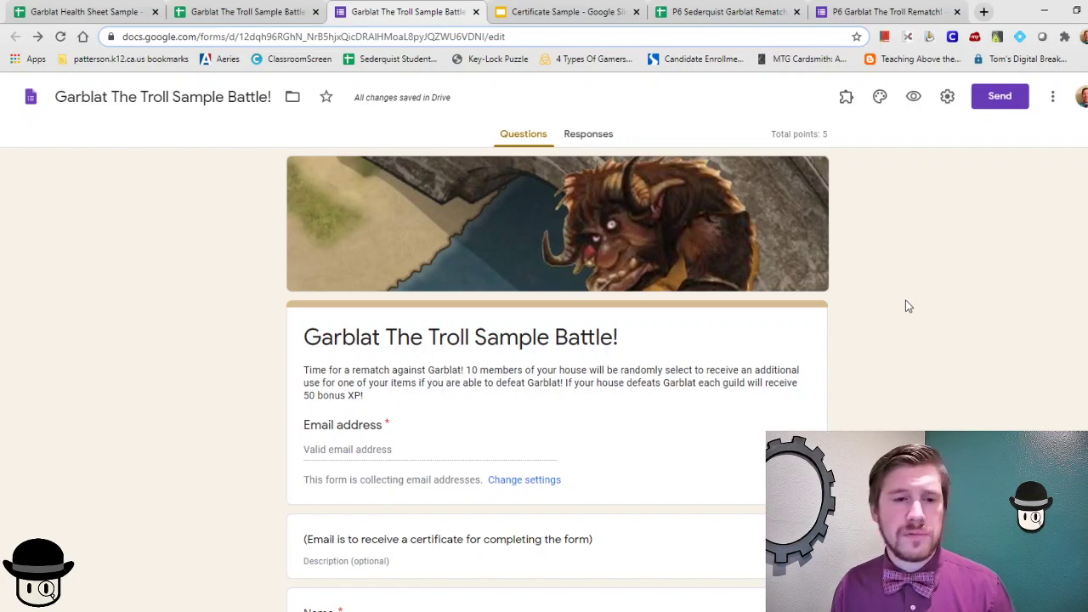
{"action": "scroll", "coordinate": [779, 413], "scroll_direction": "down", "scroll_amount": 3}
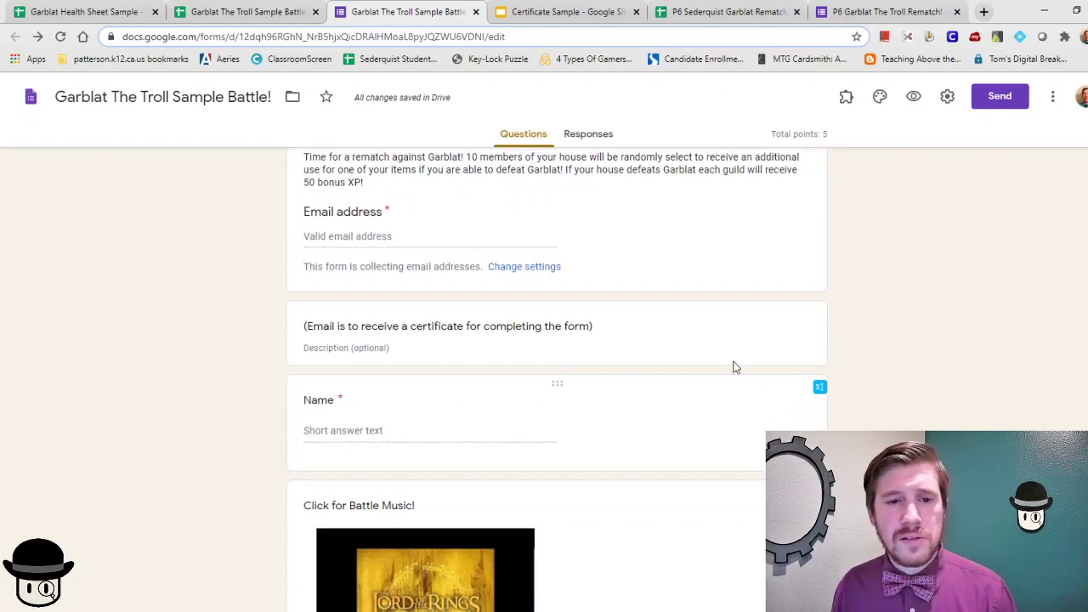
{"action": "scroll", "coordinate": [657, 416], "scroll_direction": "down", "scroll_amount": 3}
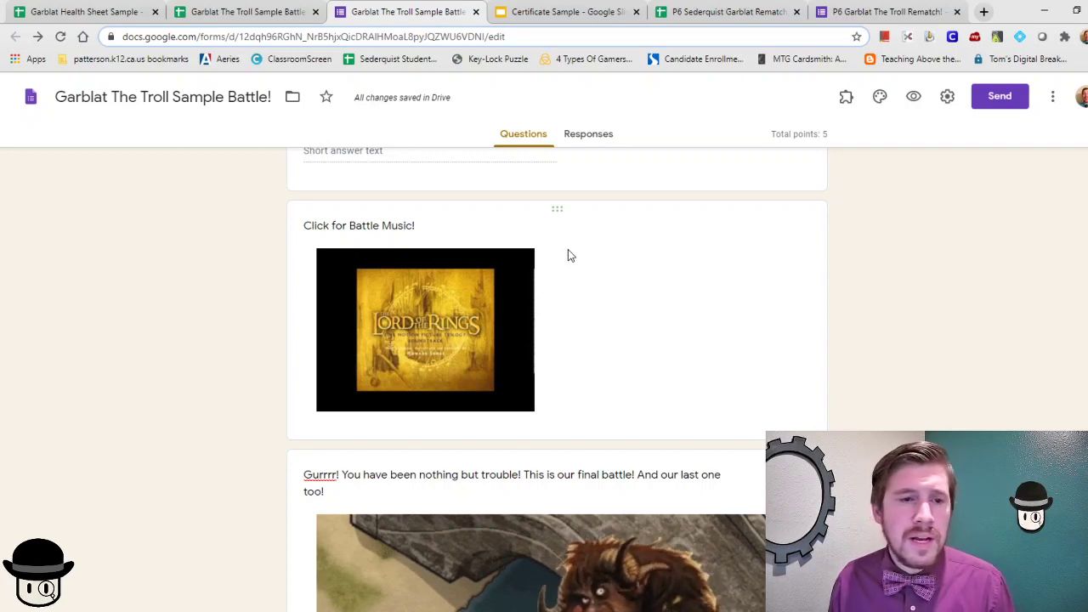
{"action": "scroll", "coordinate": [569, 255], "scroll_direction": "up", "scroll_amount": 3}
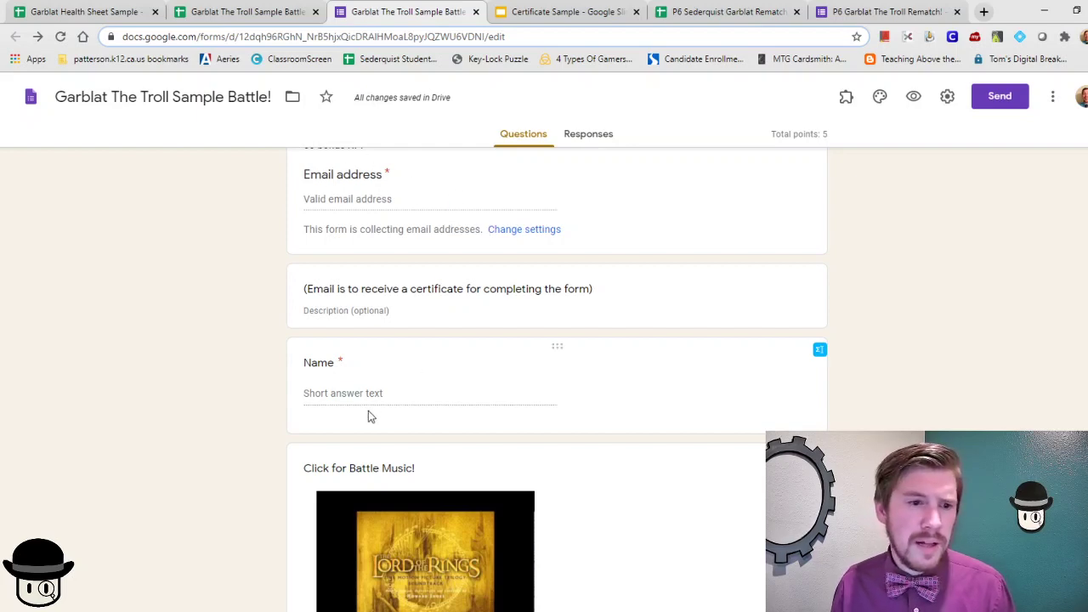
{"action": "scroll", "coordinate": [368, 416], "scroll_direction": "down", "scroll_amount": 1}
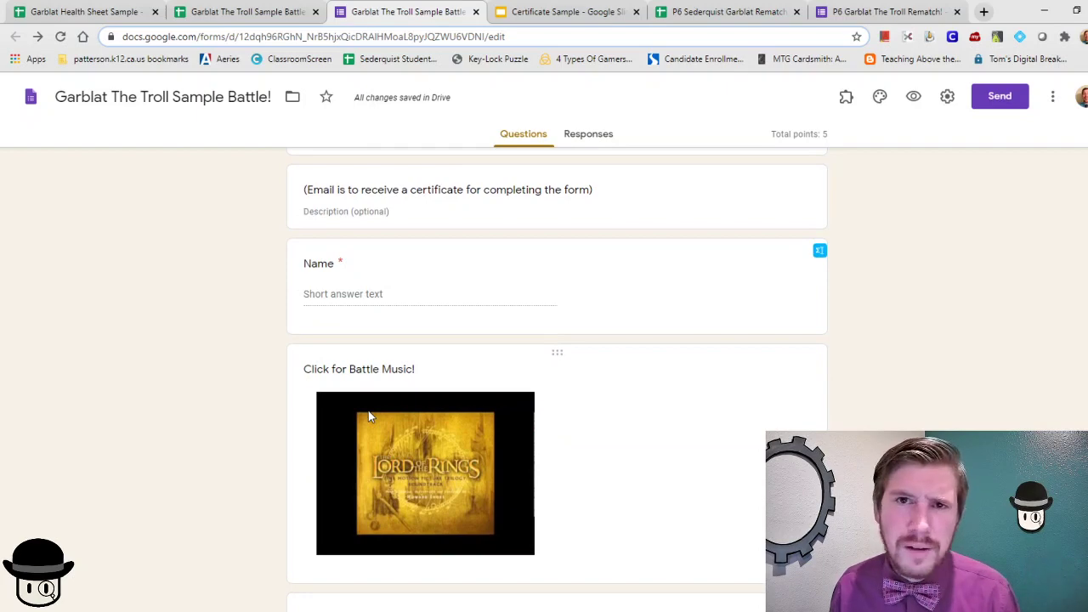
{"action": "scroll", "coordinate": [368, 416], "scroll_direction": "down", "scroll_amount": 1}
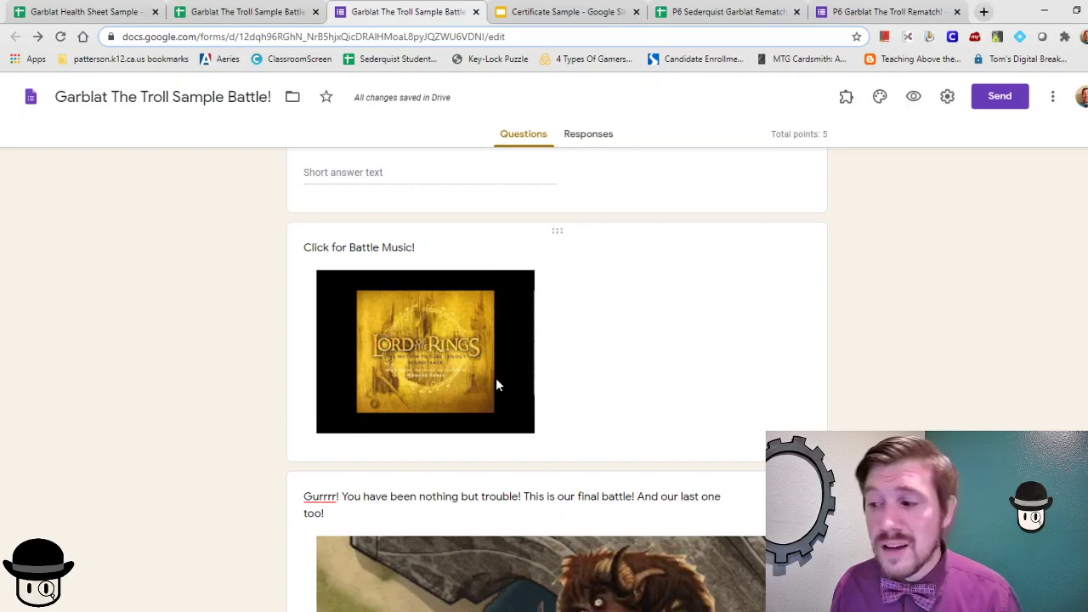
{"action": "scroll", "coordinate": [497, 383], "scroll_direction": "down", "scroll_amount": 1}
{"action": "scroll", "coordinate": [495, 377], "scroll_direction": "down", "scroll_amount": 8}
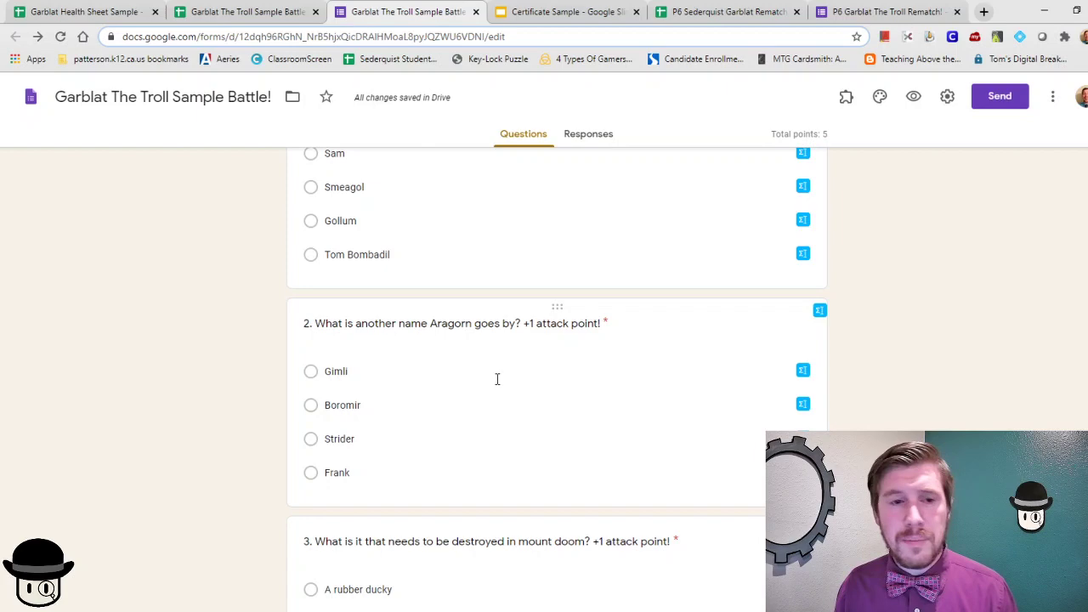
{"action": "scroll", "coordinate": [497, 379], "scroll_direction": "down", "scroll_amount": 5}
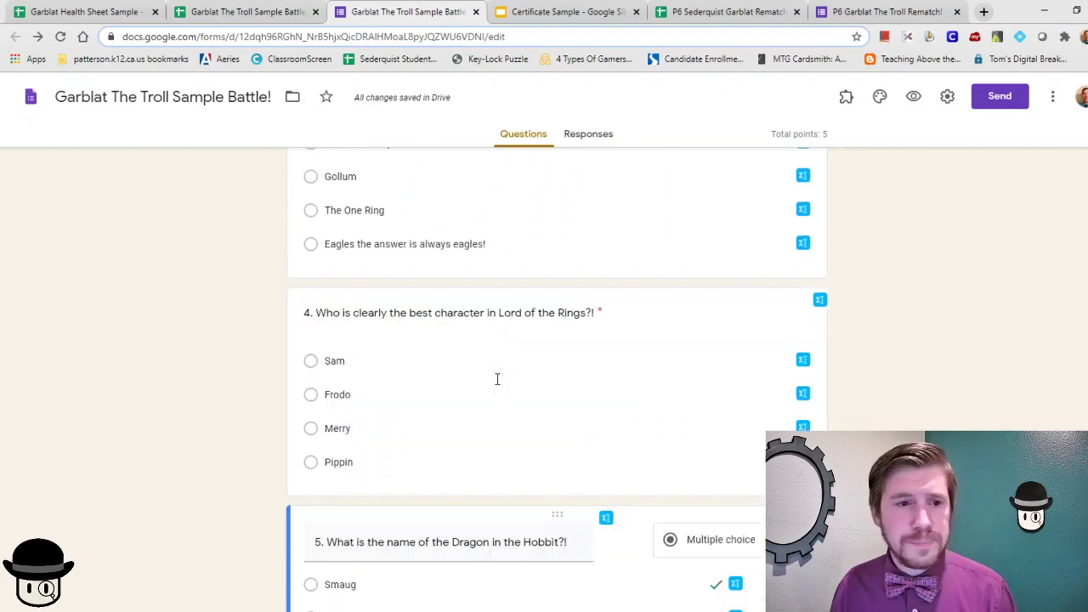
{"action": "scroll", "coordinate": [495, 378], "scroll_direction": "up", "scroll_amount": 14}
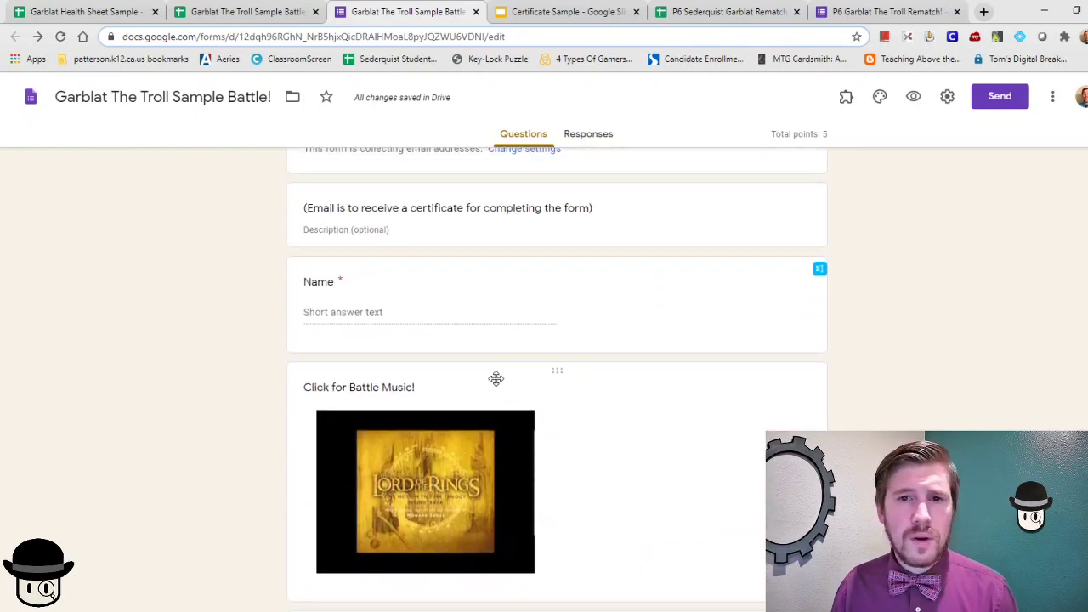
{"action": "scroll", "coordinate": [495, 377], "scroll_direction": "up", "scroll_amount": 4}
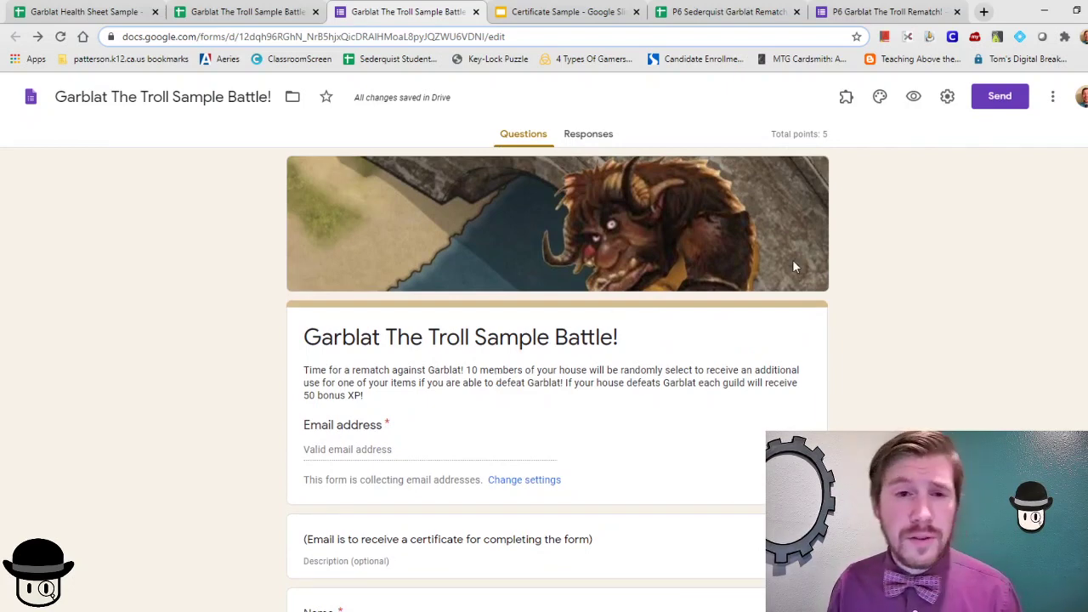
Step: Check the form's response summary and the linked sheet's 4/5 score, then return to the health sheet
{"action": "left_click", "coordinate": [588, 136]}
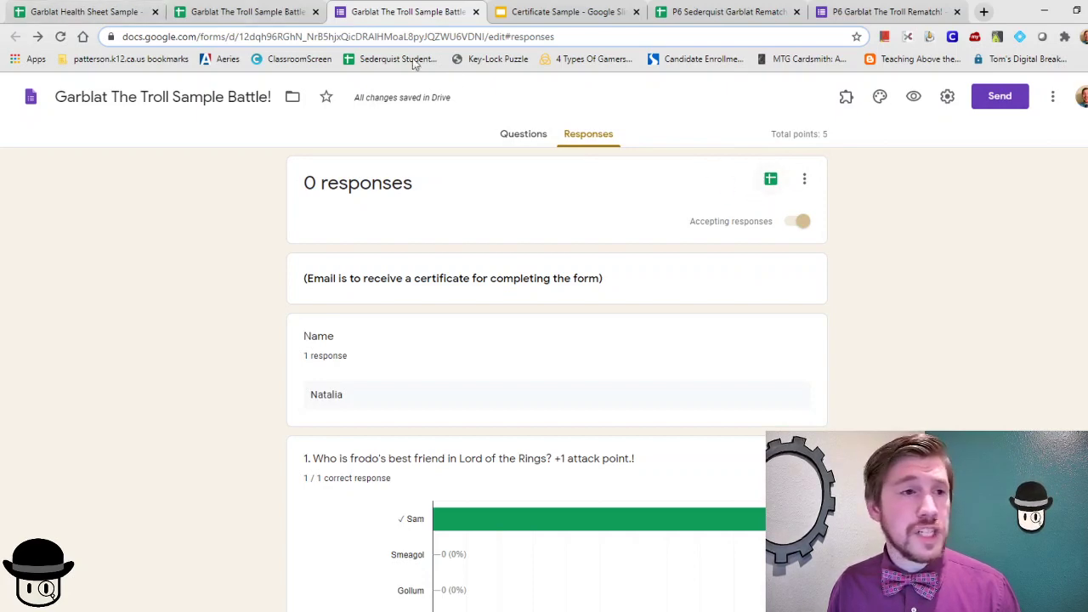
{"action": "left_click", "coordinate": [263, 12]}
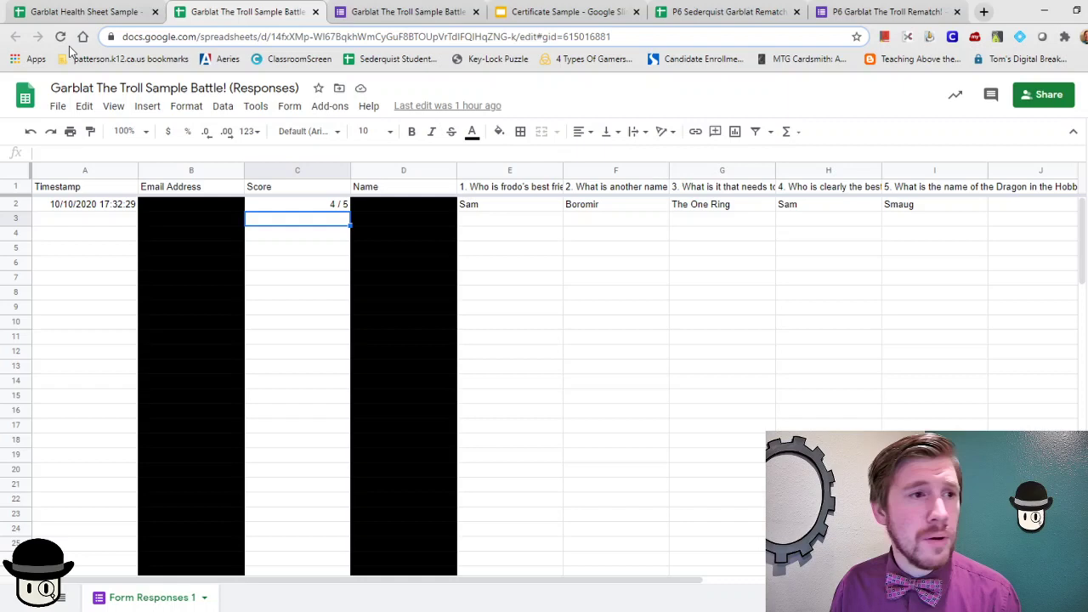
{"action": "left_click", "coordinate": [51, 13]}
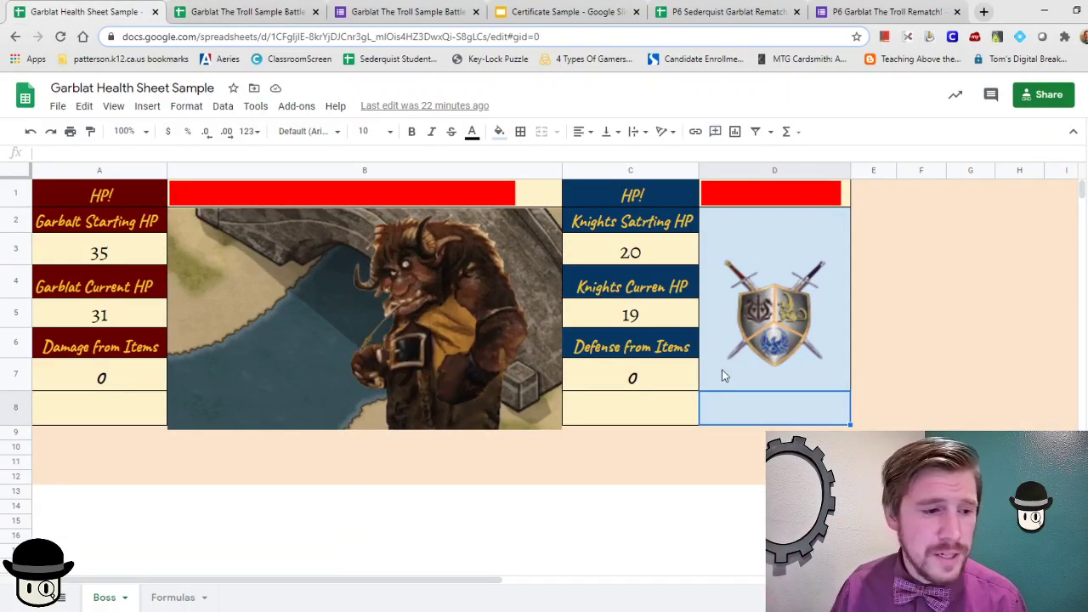
Step: On the Formulas sheet, inspect A2's IMPORTRANGE formula that pulls the 4 / 5 score
{"action": "left_click", "coordinate": [171, 599]}
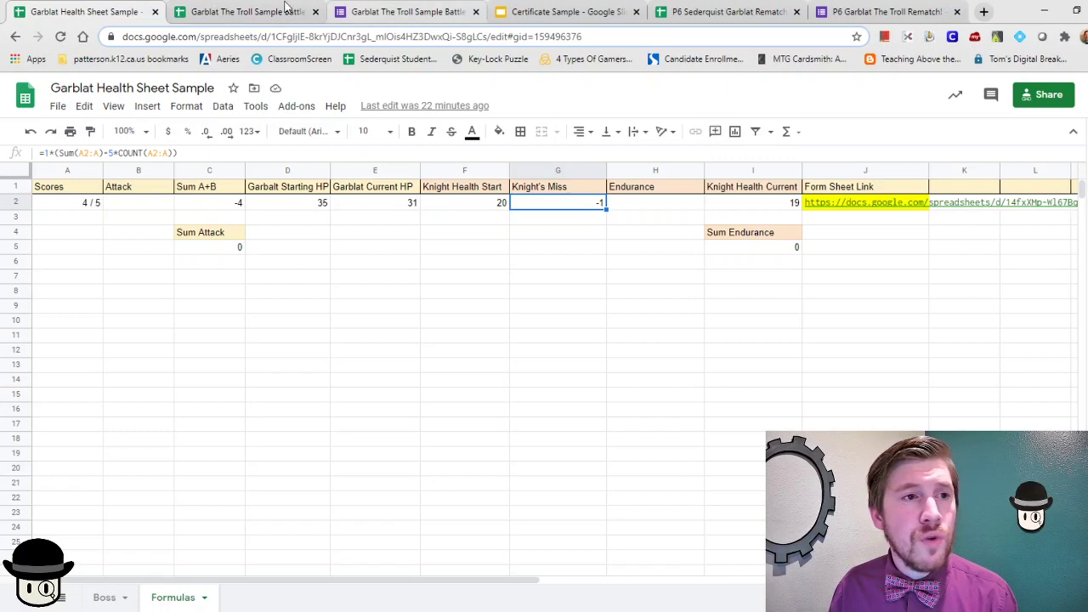
{"action": "left_click", "coordinate": [73, 206]}
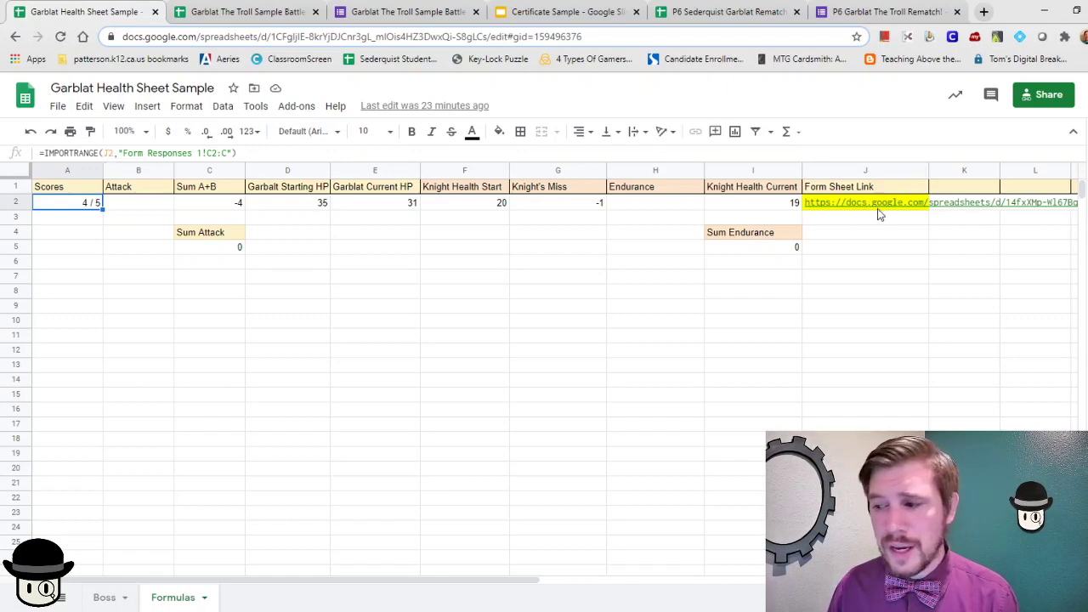
{"action": "mouse_move", "coordinate": [879, 211]}
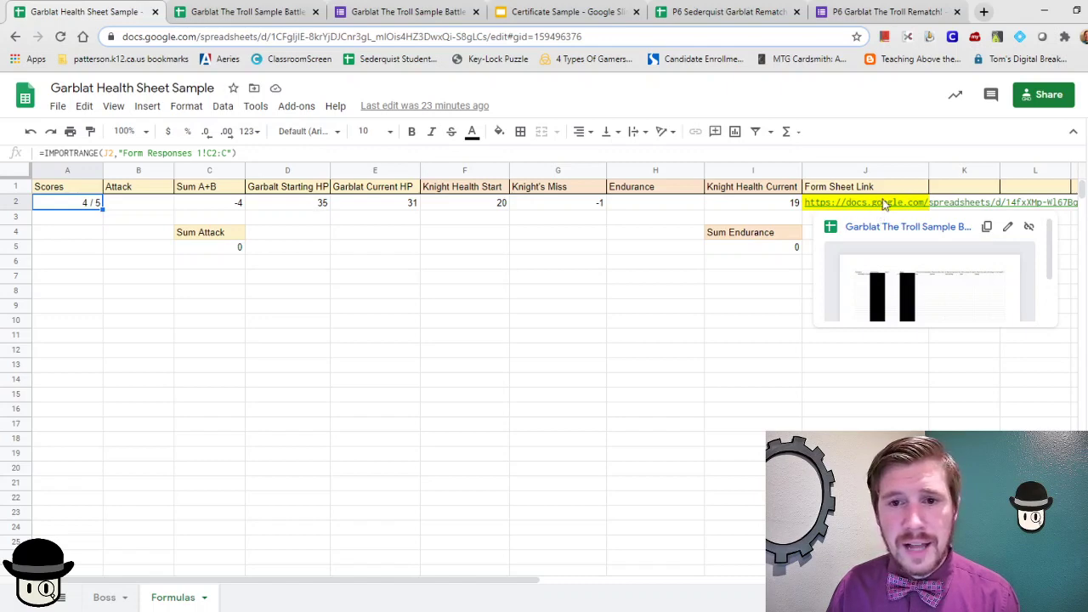
Step: Clear the Form Sheet Link cell J2 and check the starting HP values in D2 and F2
{"action": "left_click", "coordinate": [828, 206]}
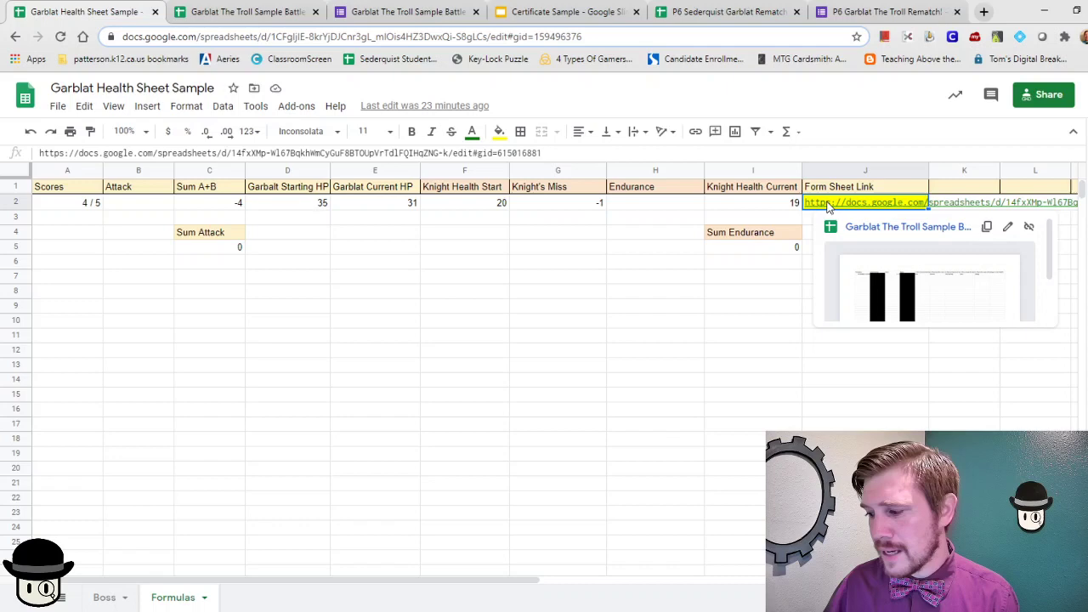
{"action": "key", "text": "Delete"}
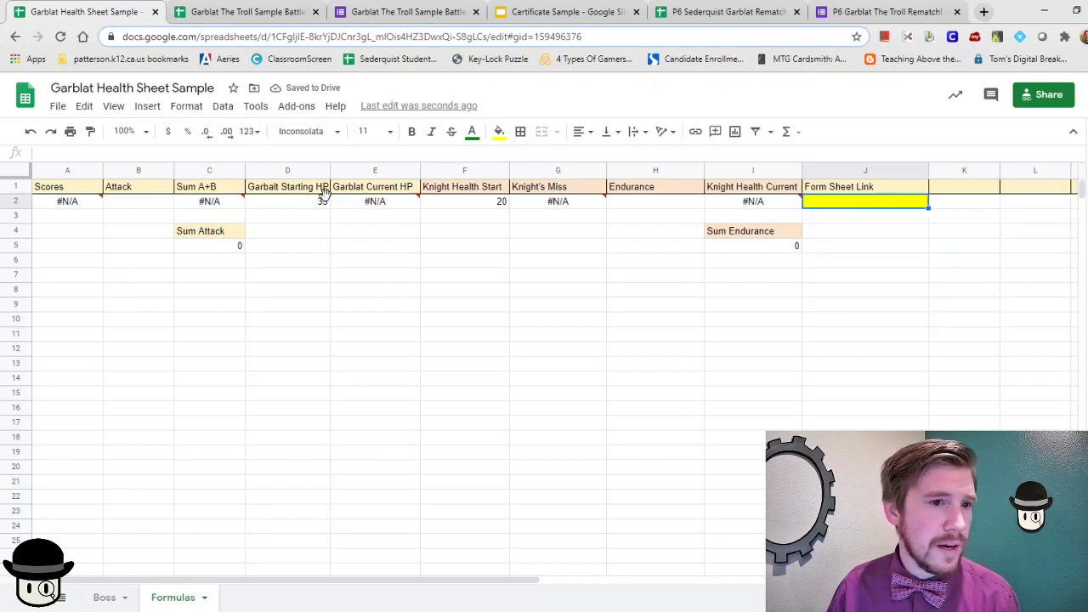
{"action": "left_click", "coordinate": [298, 202]}
{"action": "left_click", "coordinate": [498, 208]}
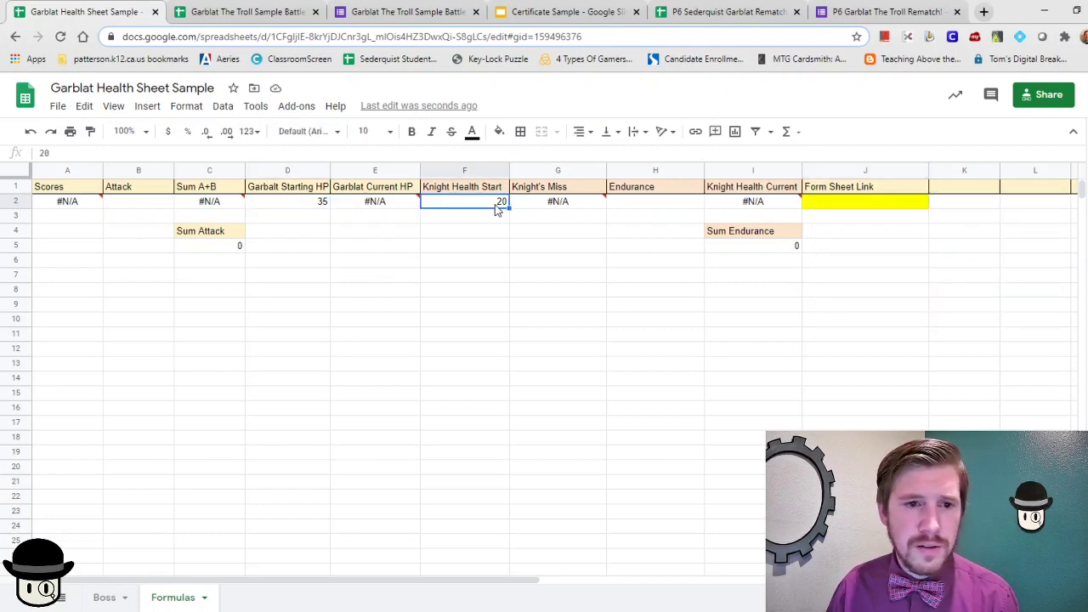
{"action": "left_click", "coordinate": [309, 206]}
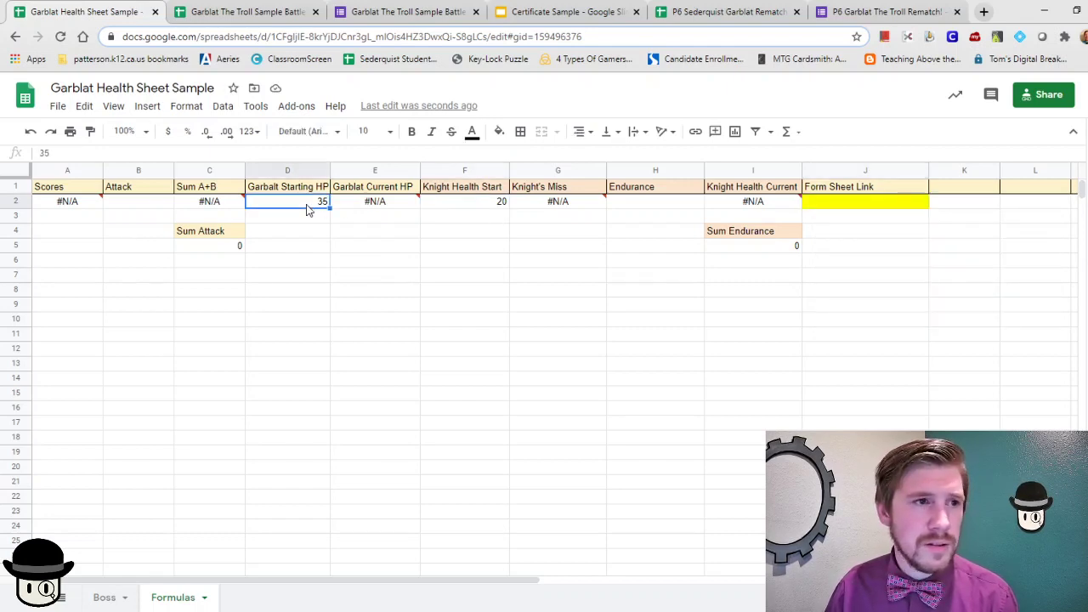
Step: Copy the responses spreadsheet's URL and paste it into J2, restoring 4 / 5, 31 HP and 19
{"action": "left_click", "coordinate": [270, 12]}
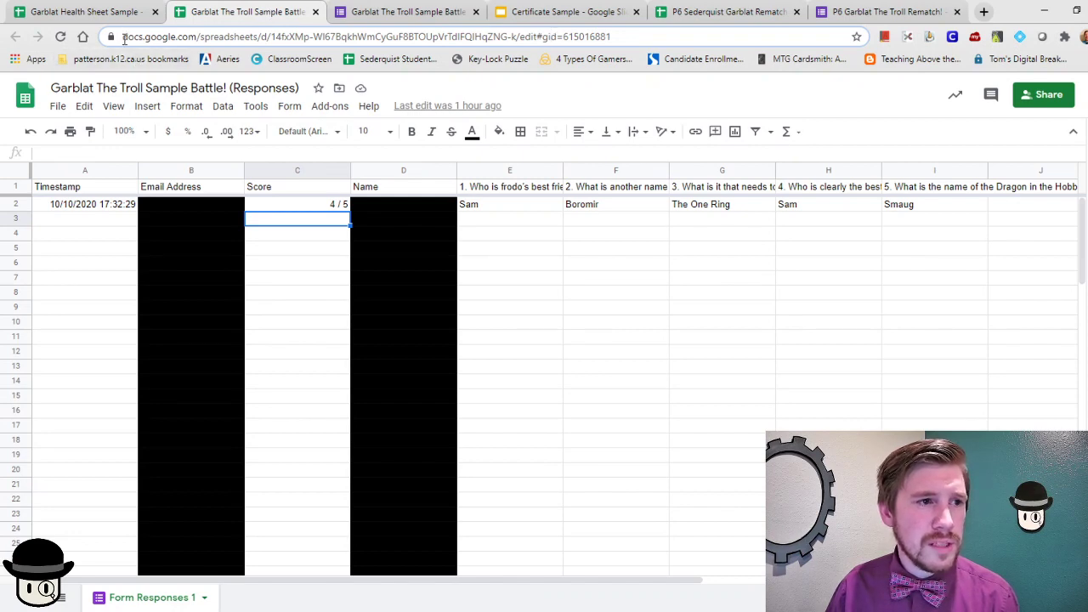
{"action": "left_click_drag", "start_coordinate": [124, 39], "coordinate": [588, 39]}
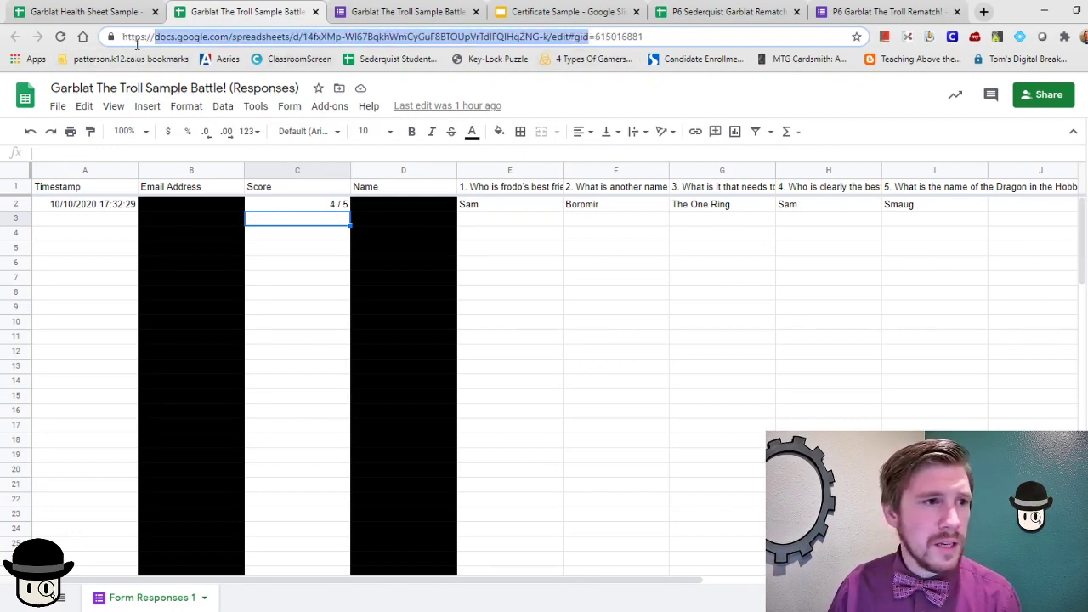
{"action": "left_click", "coordinate": [121, 36]}
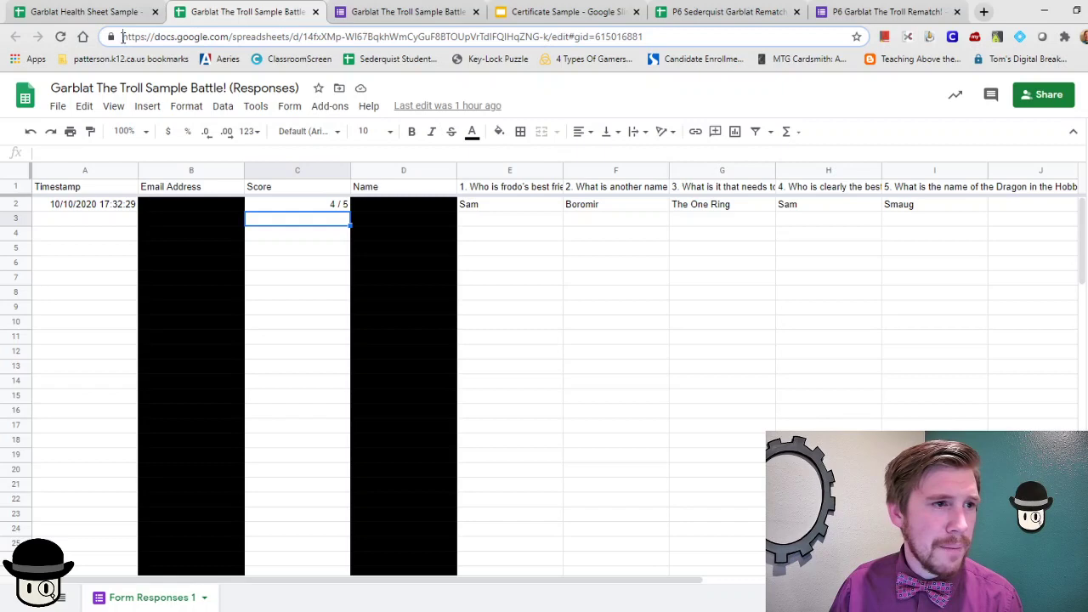
{"action": "left_click_drag", "start_coordinate": [121, 37], "coordinate": [673, 61]}
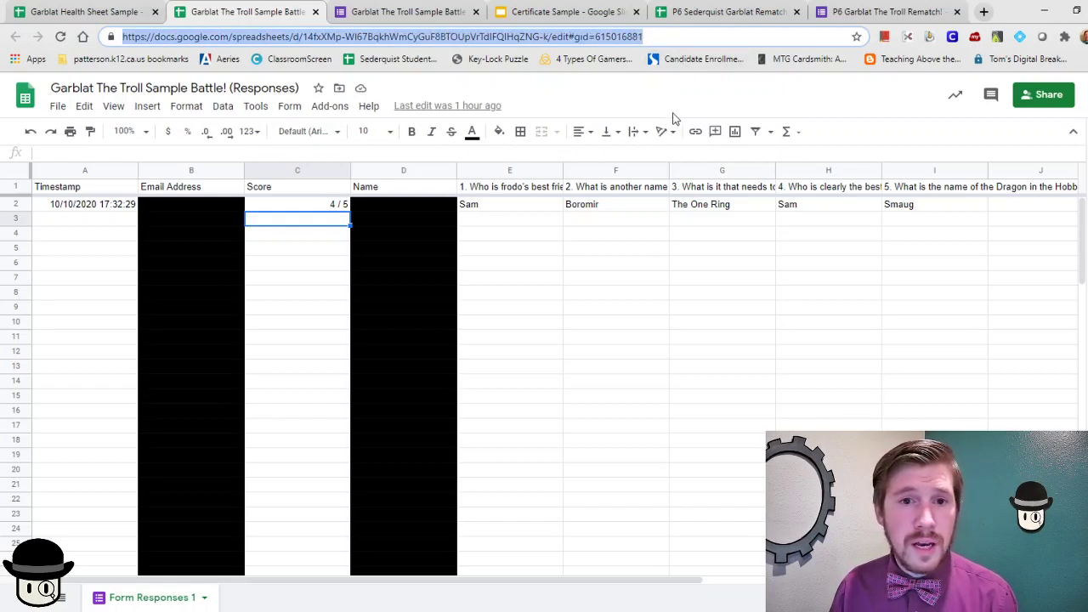
{"action": "left_click", "coordinate": [111, 12]}
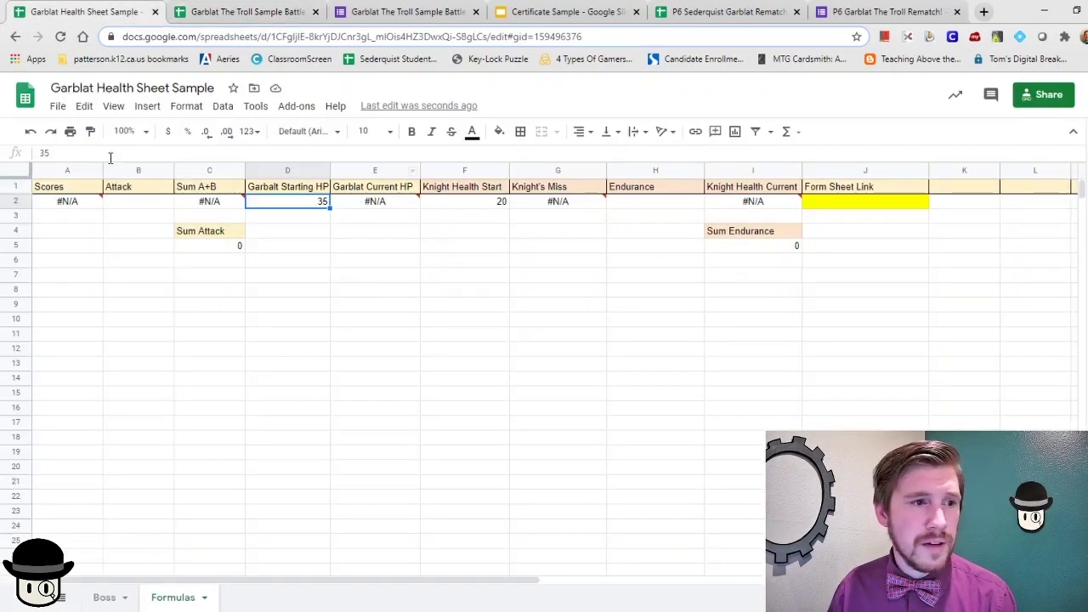
{"action": "left_click", "coordinate": [860, 200]}
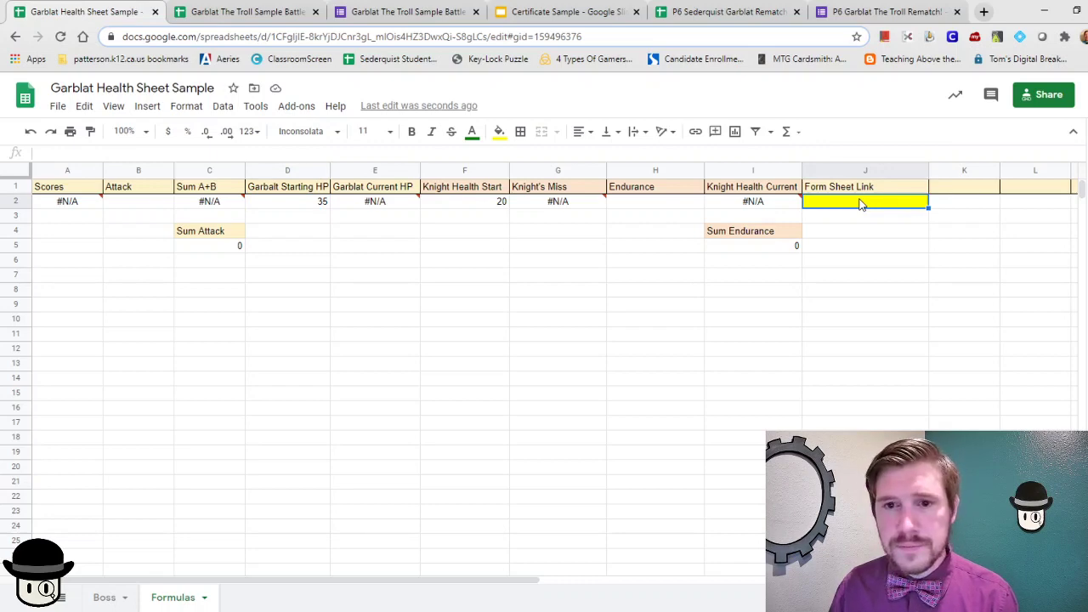
{"action": "right_click", "coordinate": [860, 204]}
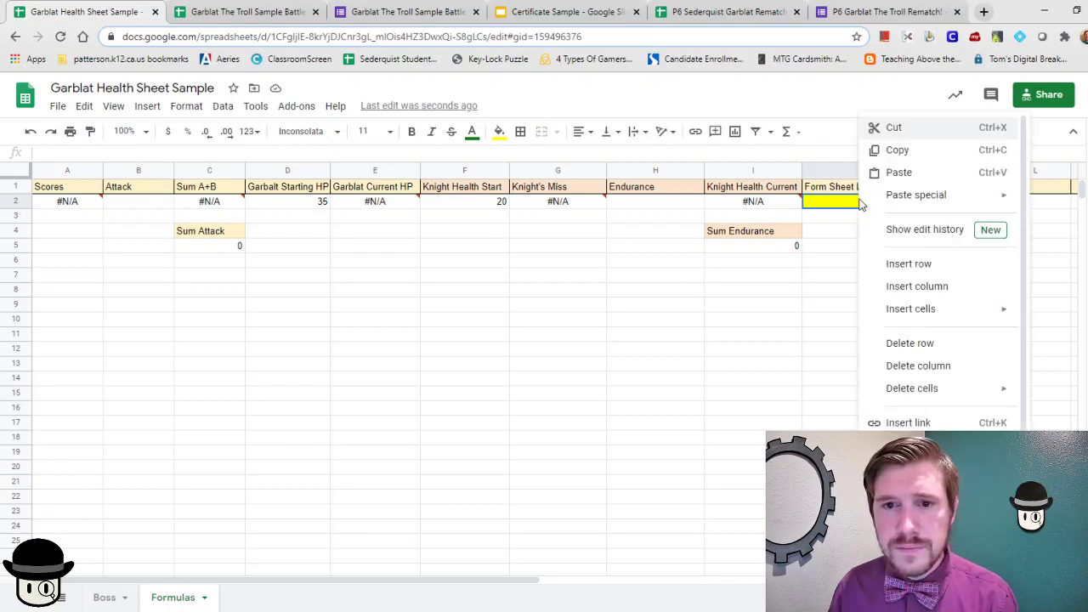
{"action": "left_click", "coordinate": [898, 172]}
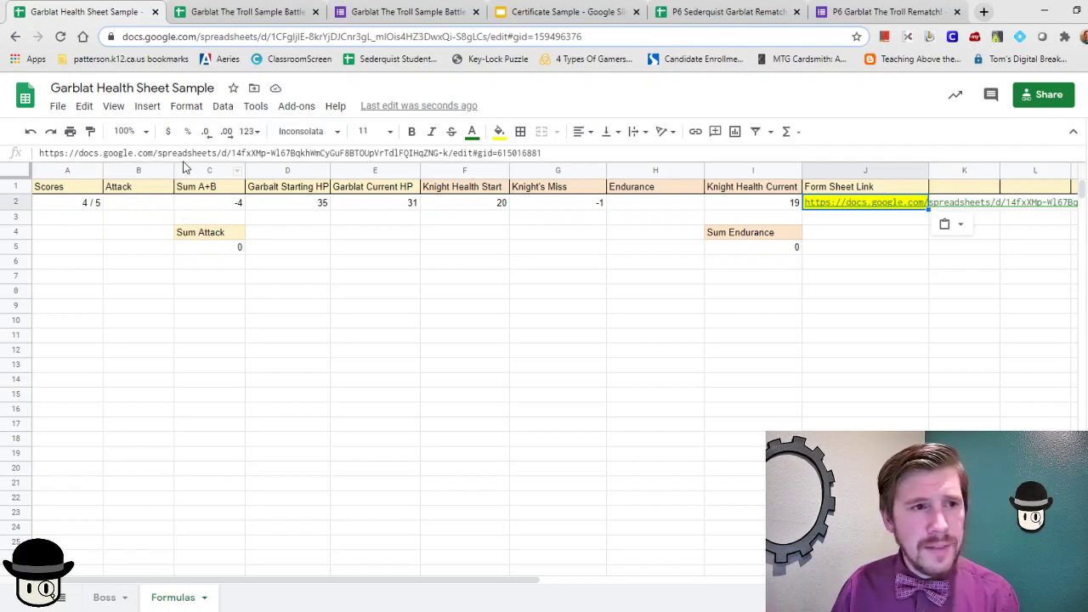
Step: View A2's IMPORTRANGE formula pulling Form Responses 1!C2:C via the J2 link on the Formulas sheet
{"action": "left_click", "coordinate": [240, 14]}
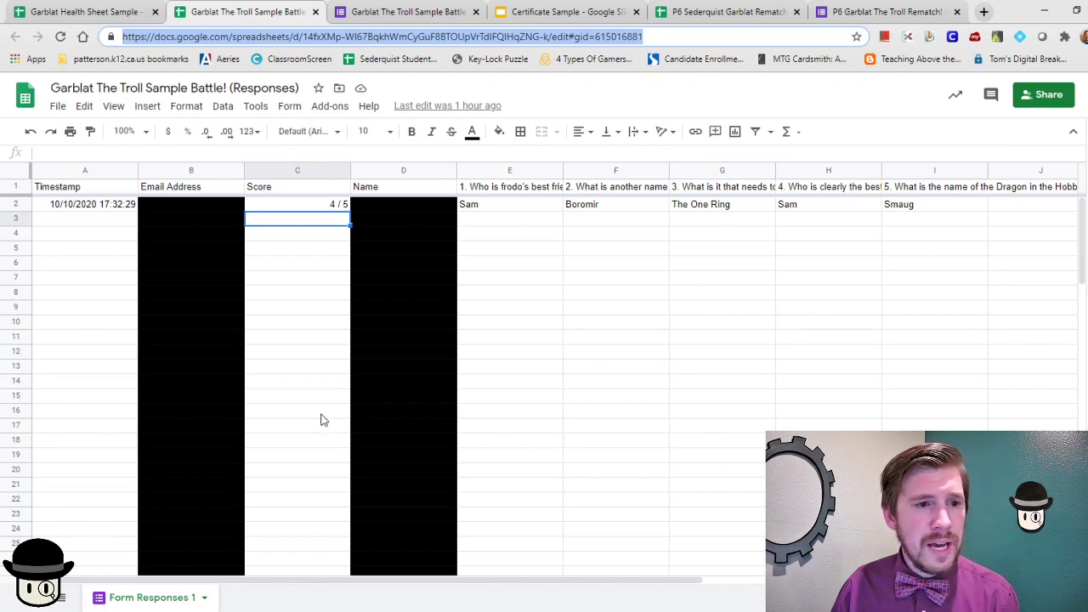
{"action": "left_click", "coordinate": [127, 14]}
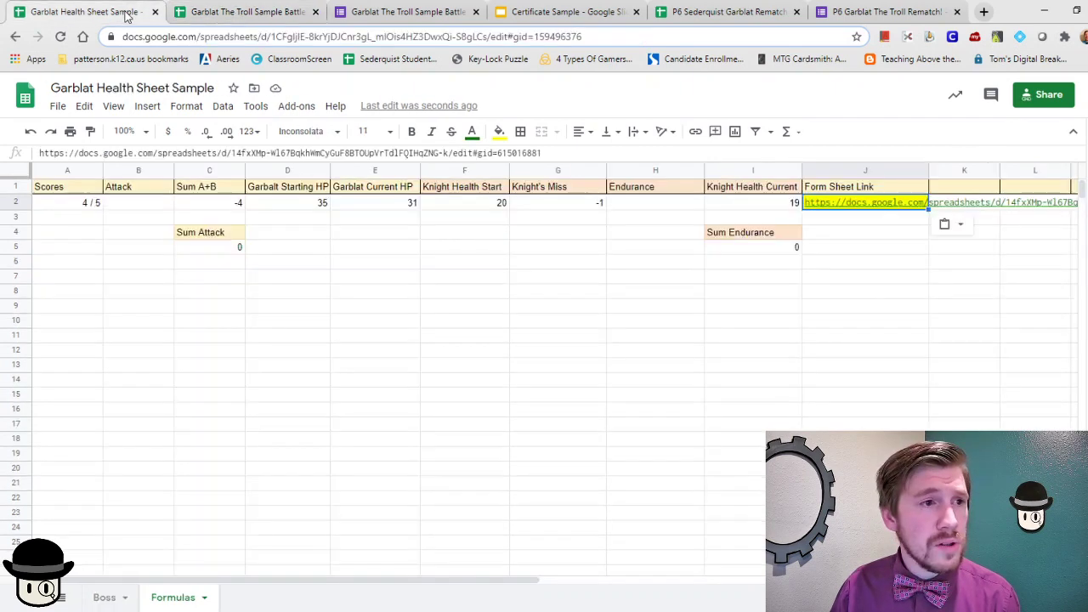
{"action": "left_click", "coordinate": [104, 597]}
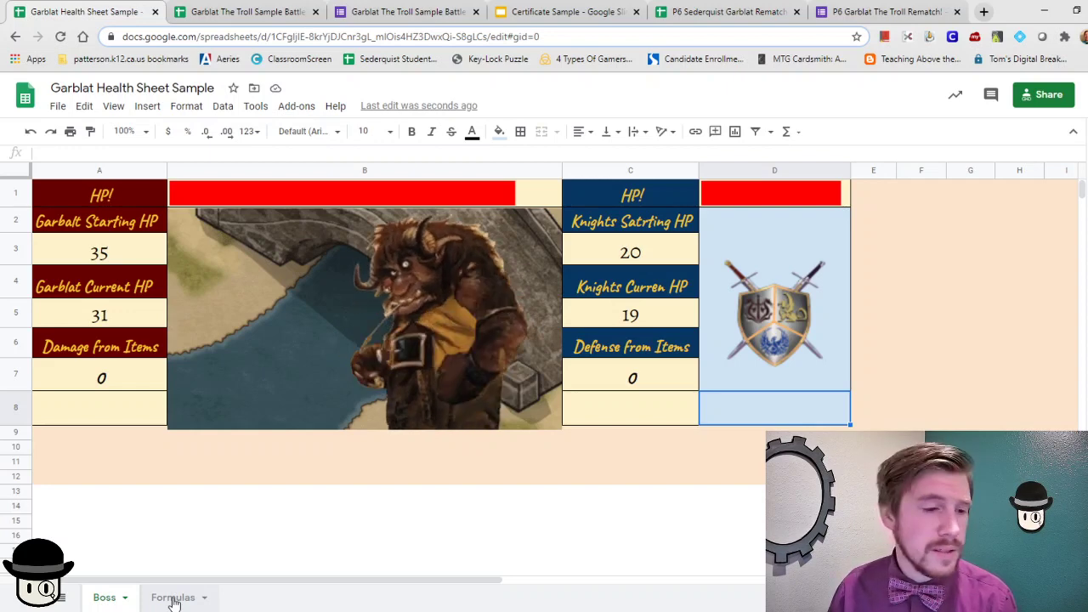
{"action": "left_click", "coordinate": [174, 599]}
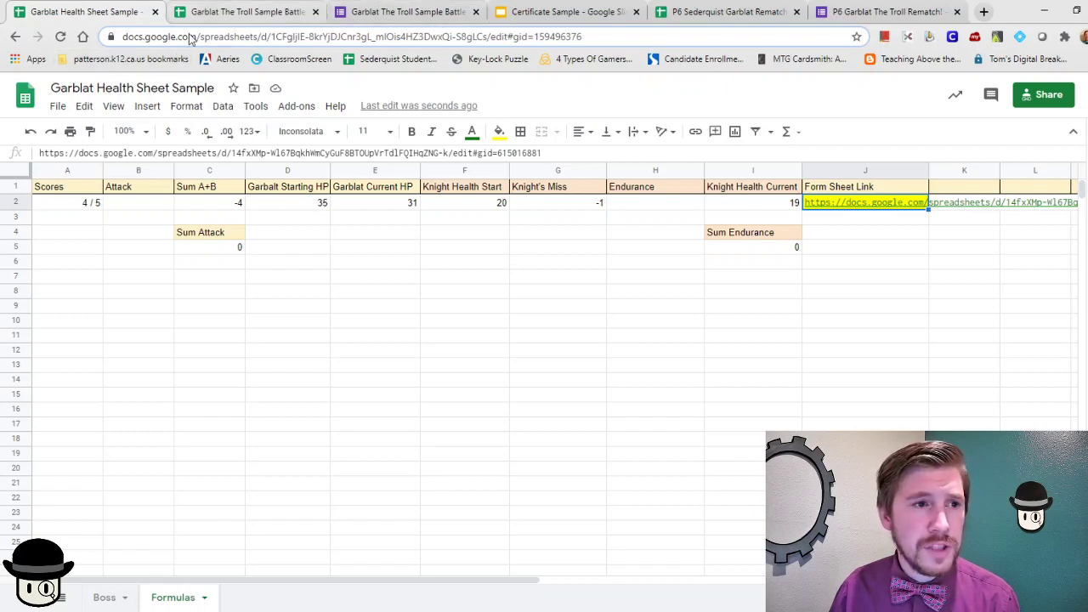
{"action": "left_click", "coordinate": [73, 208]}
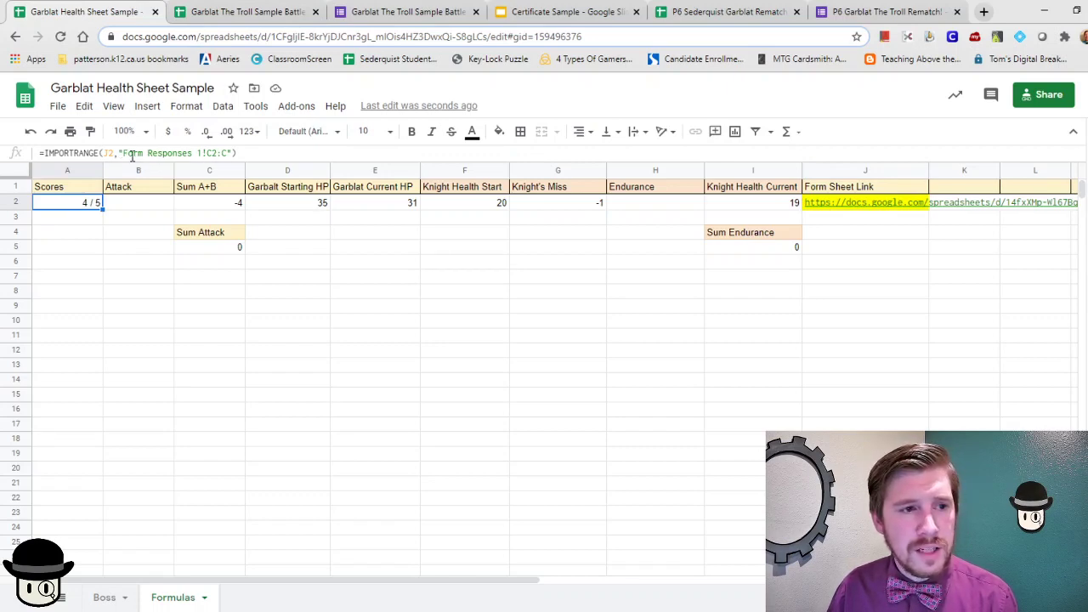
{"action": "left_click", "coordinate": [245, 11]}
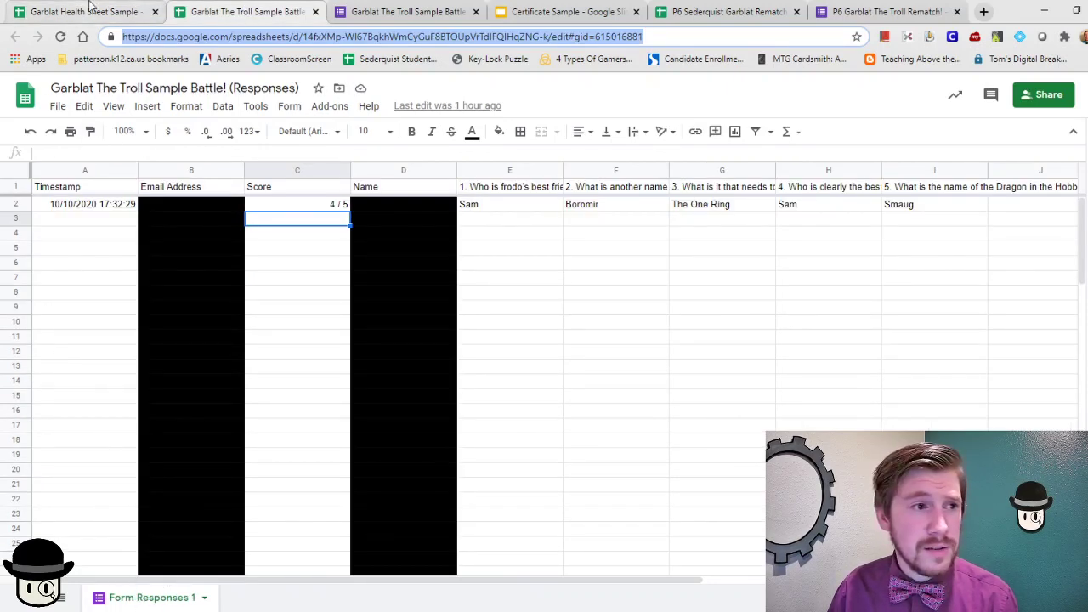
{"action": "left_click", "coordinate": [94, 12]}
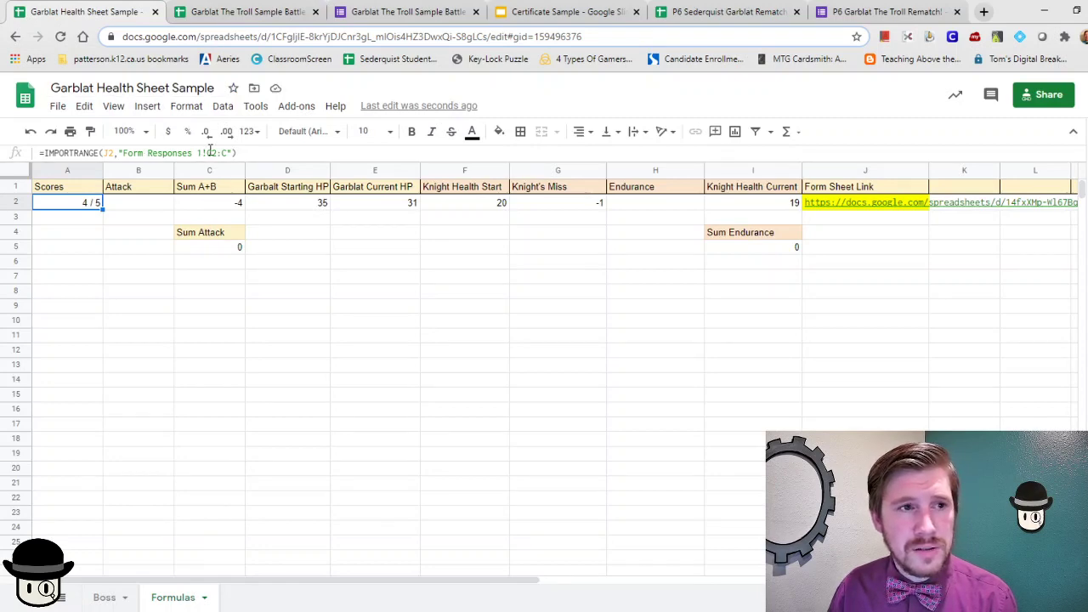
{"action": "left_click", "coordinate": [244, 12]}
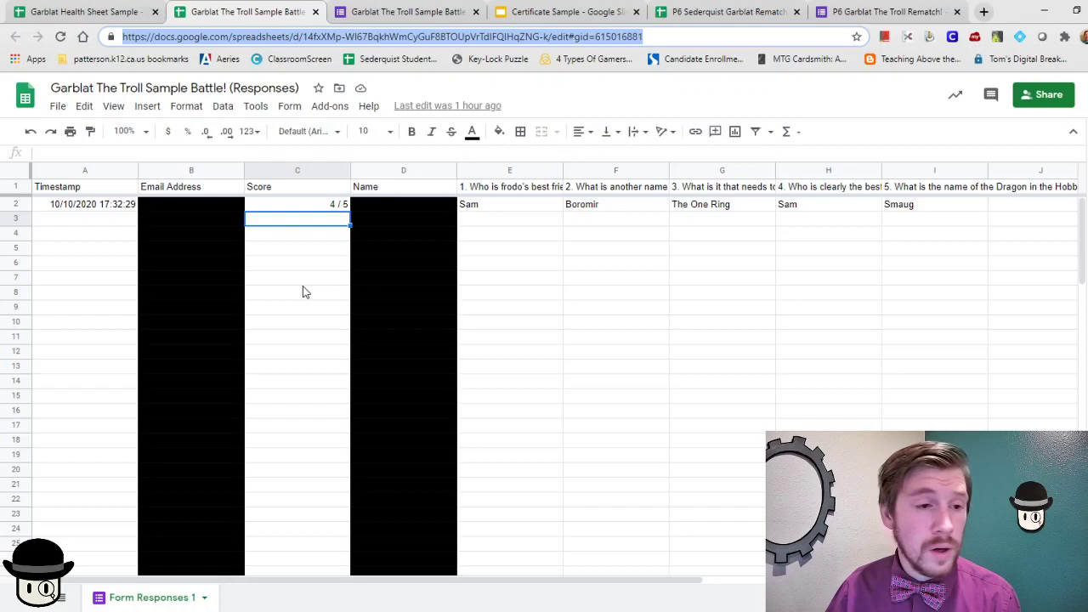
{"action": "left_click", "coordinate": [90, 17]}
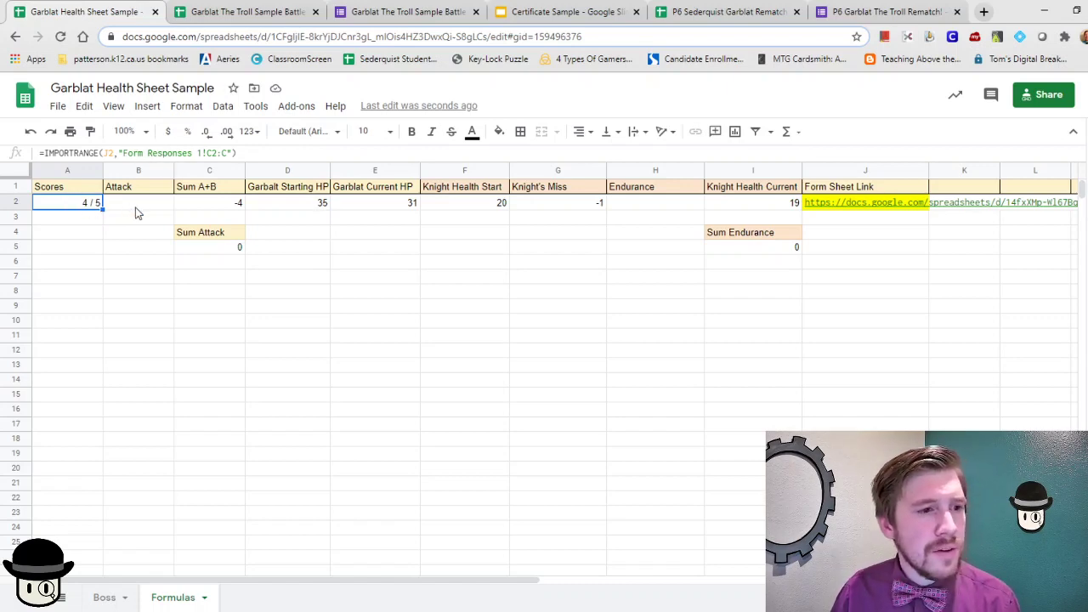
{"action": "left_click", "coordinate": [139, 213]}
{"action": "left_click", "coordinate": [214, 213]}
{"action": "left_click", "coordinate": [90, 207]}
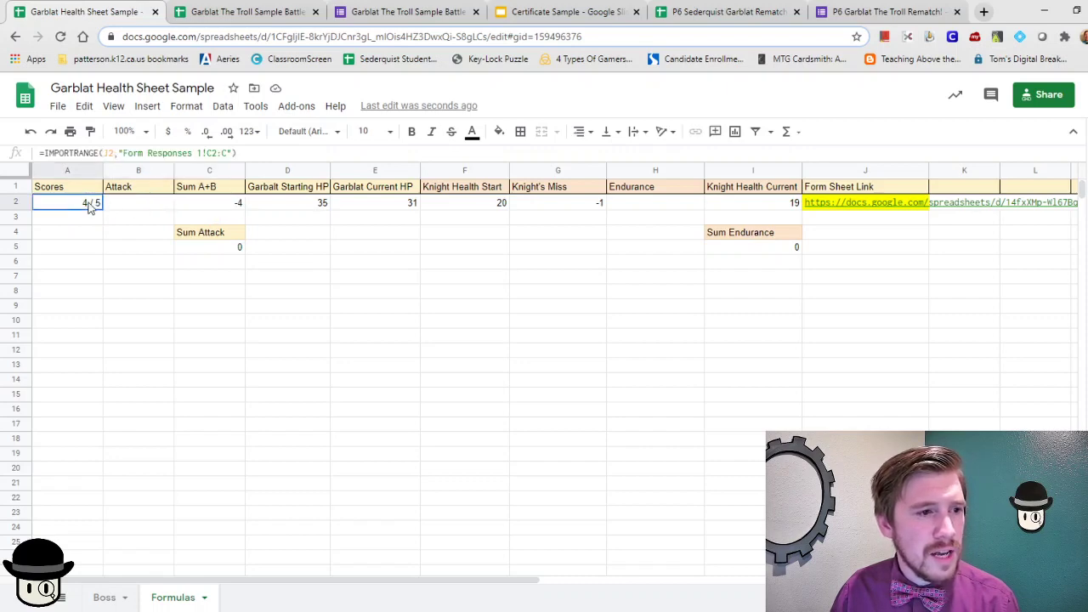
{"action": "left_click", "coordinate": [134, 211]}
{"action": "left_click", "coordinate": [72, 211]}
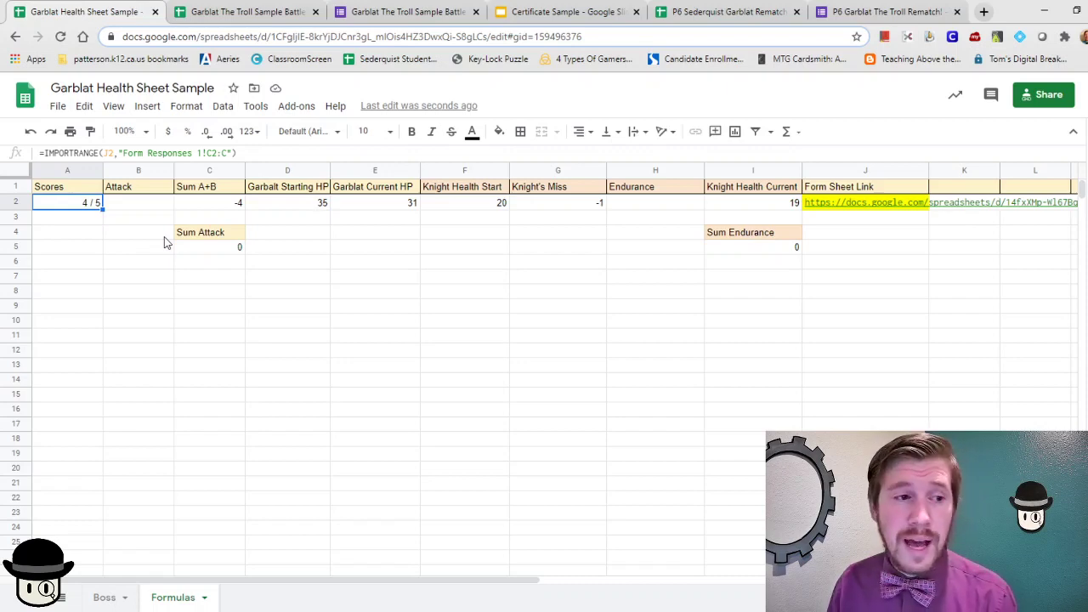
{"action": "left_click", "coordinate": [145, 208]}
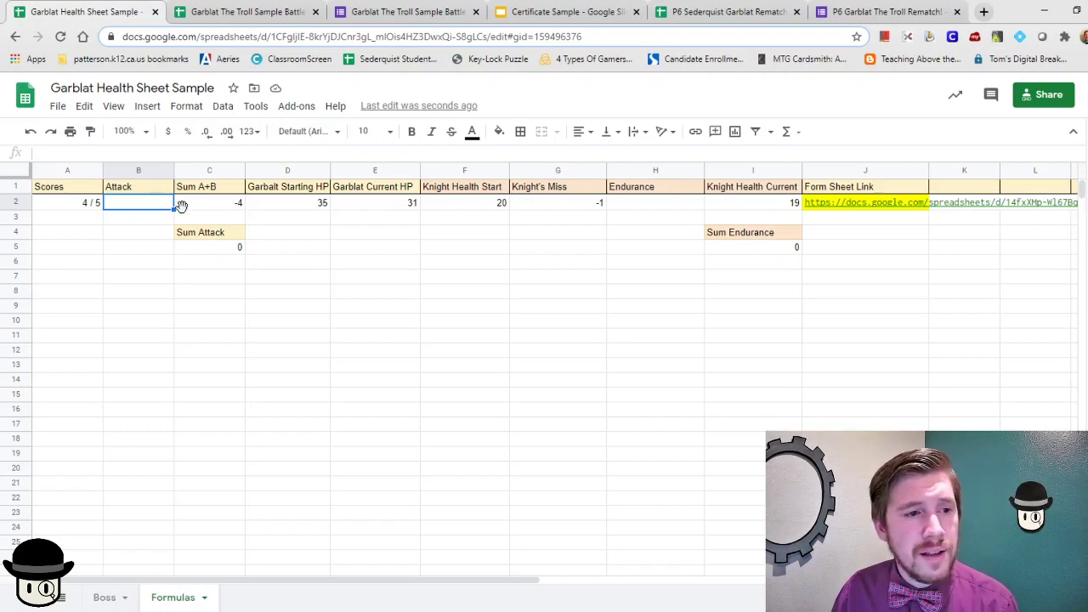
{"action": "left_click", "coordinate": [225, 210]}
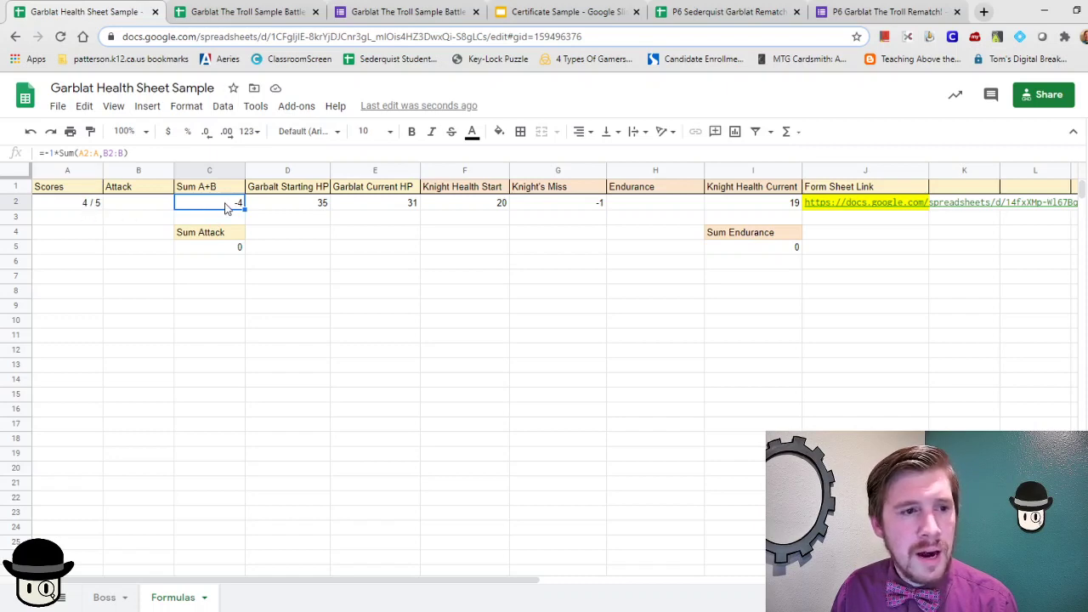
{"action": "left_click", "coordinate": [303, 206]}
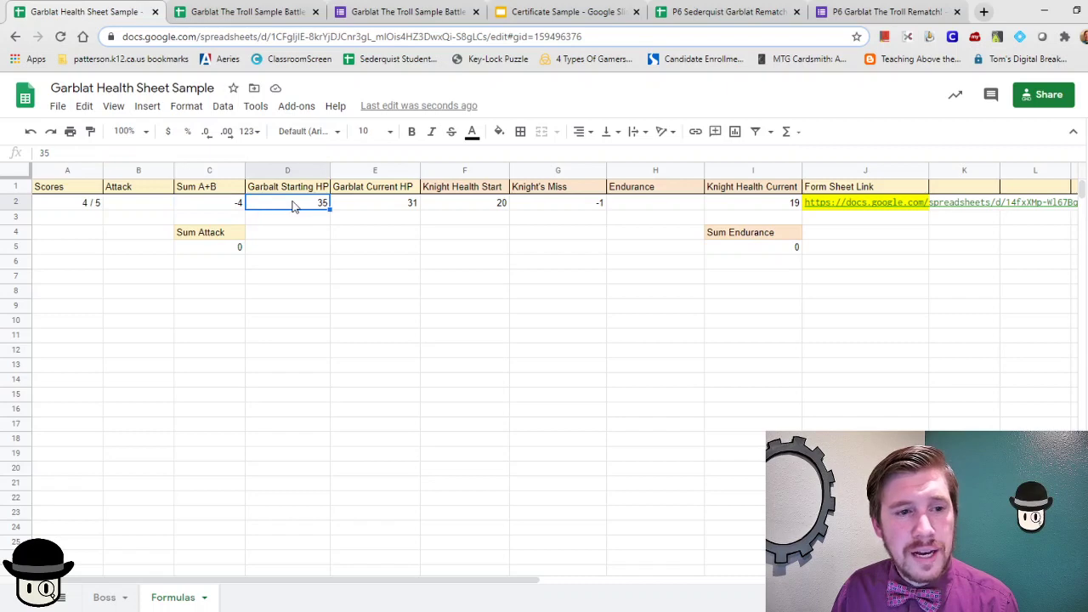
{"action": "left_click", "coordinate": [231, 207]}
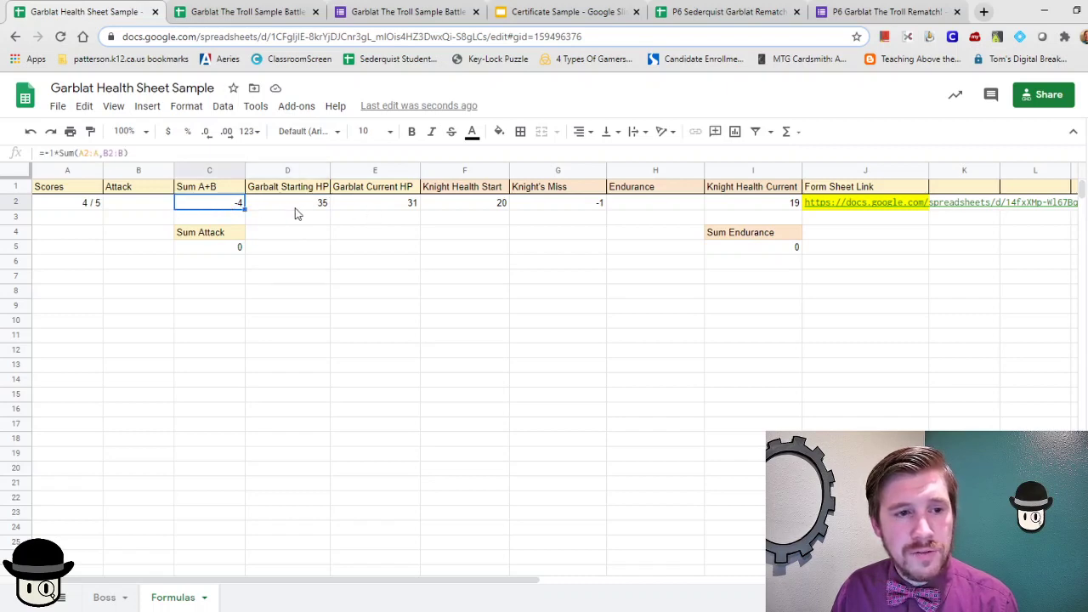
{"action": "left_click", "coordinate": [297, 212]}
{"action": "left_click", "coordinate": [387, 205]}
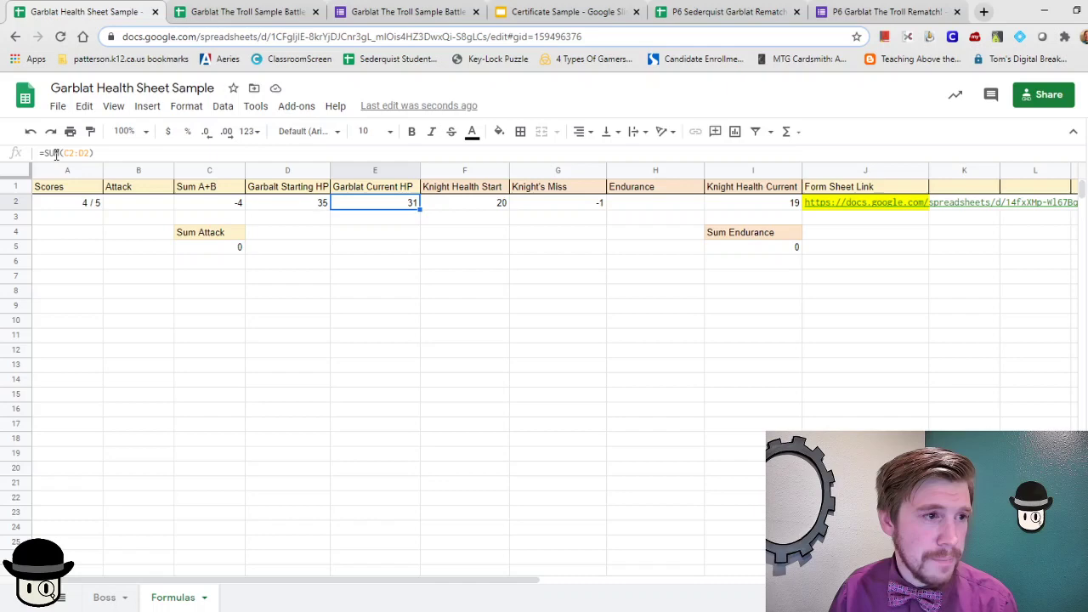
{"action": "left_click", "coordinate": [223, 206]}
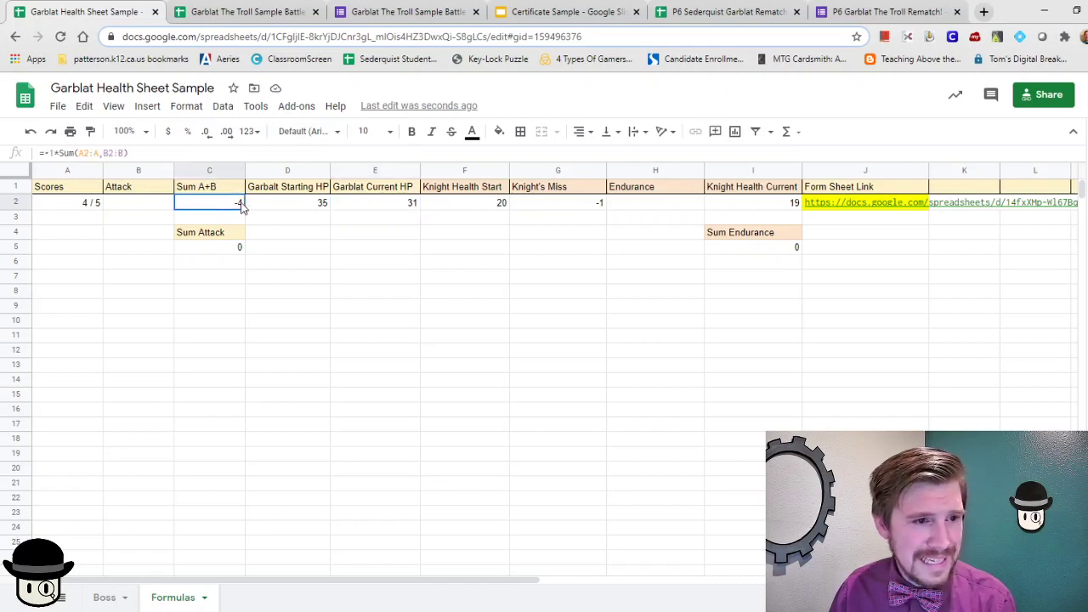
{"action": "left_click", "coordinate": [280, 210]}
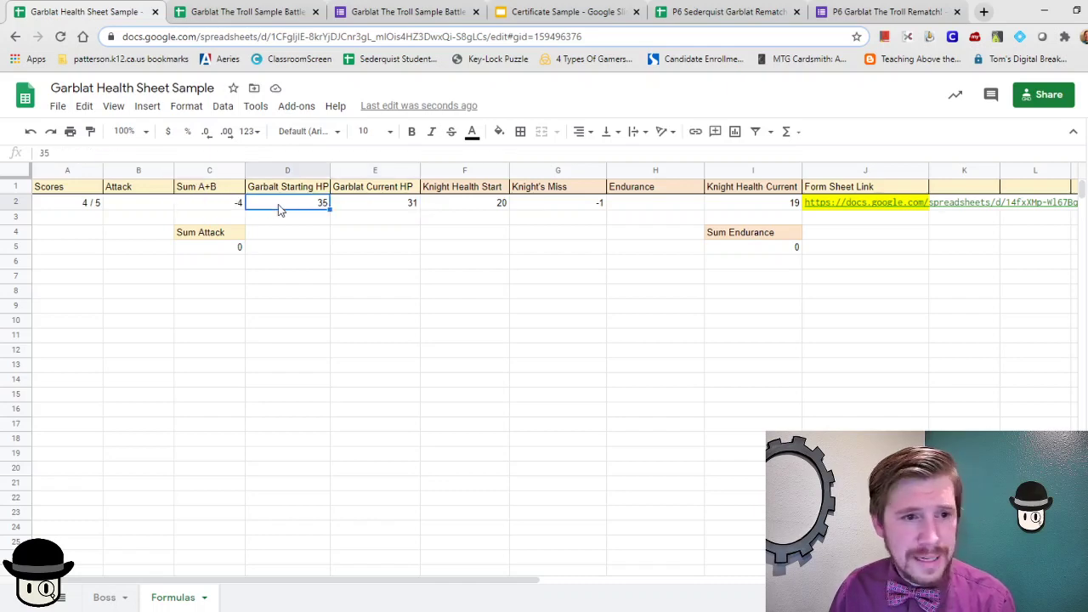
{"action": "left_click", "coordinate": [357, 209]}
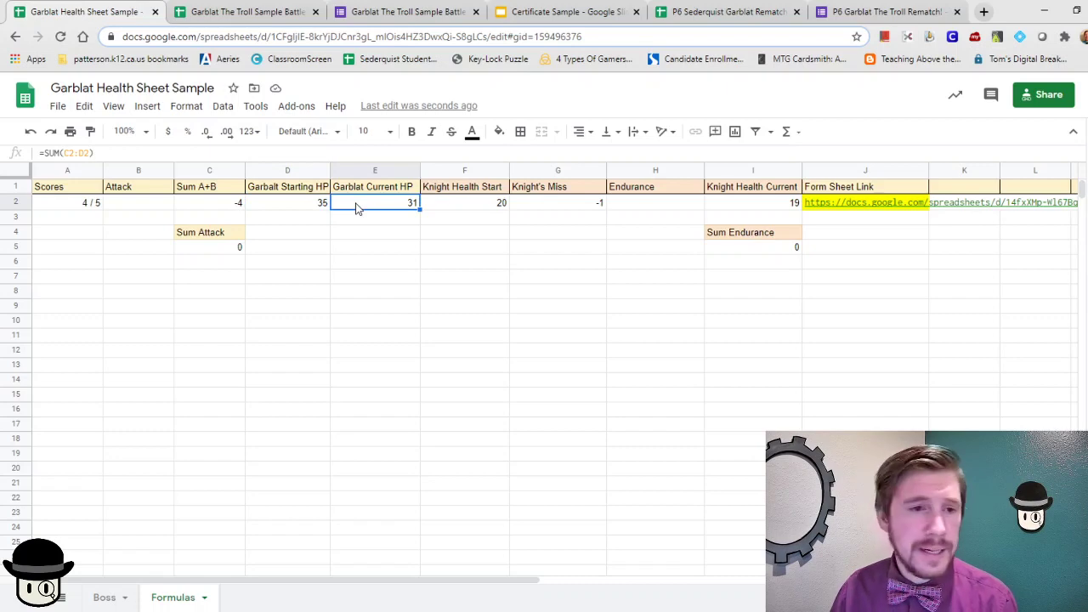
{"action": "left_click", "coordinate": [296, 208]}
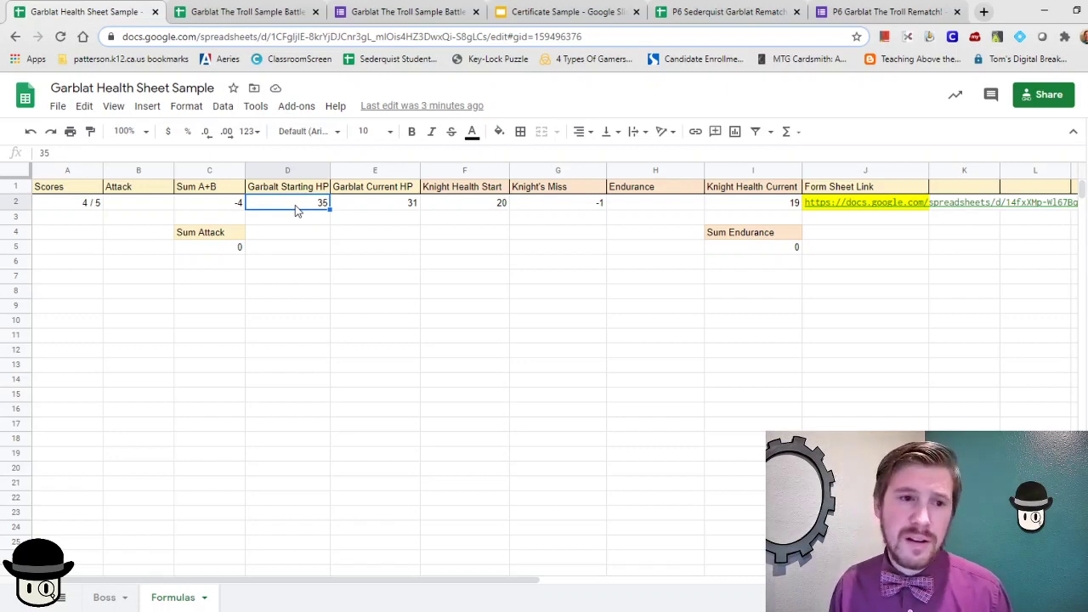
{"action": "left_click", "coordinate": [453, 208]}
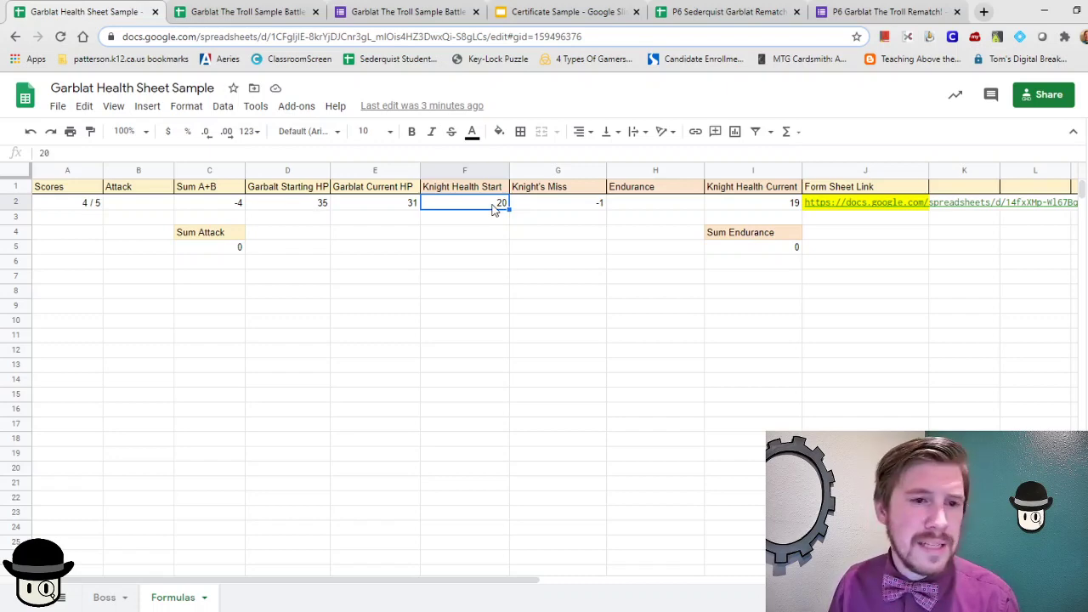
Step: Check D2 and F2 on Formulas, then inspect A5, A3 and B1's red-bar SPARKLINE on Boss
{"action": "left_click", "coordinate": [288, 204]}
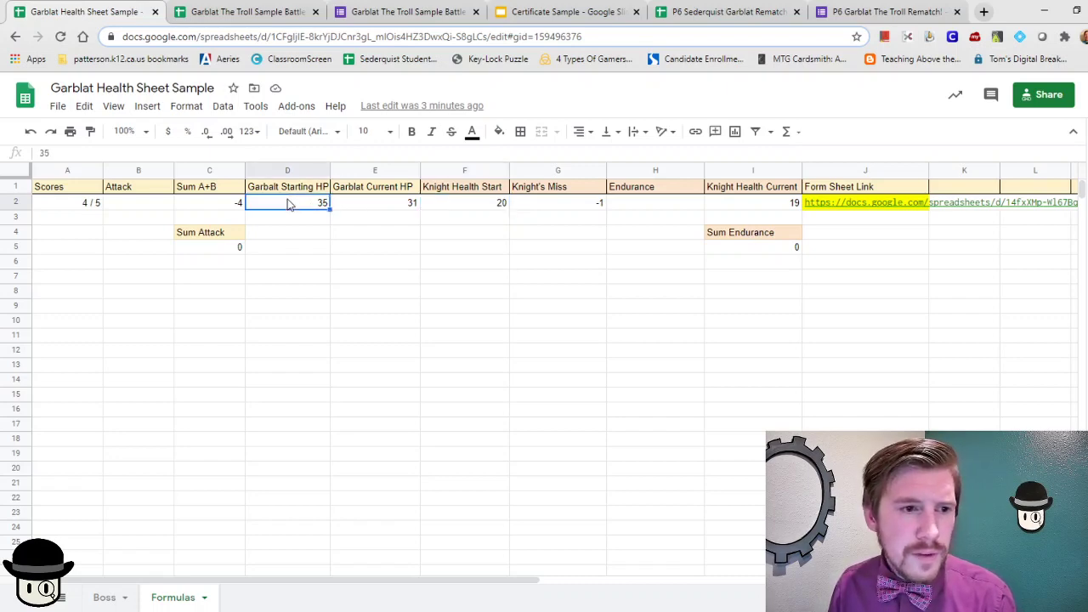
{"action": "left_click", "coordinate": [490, 188]}
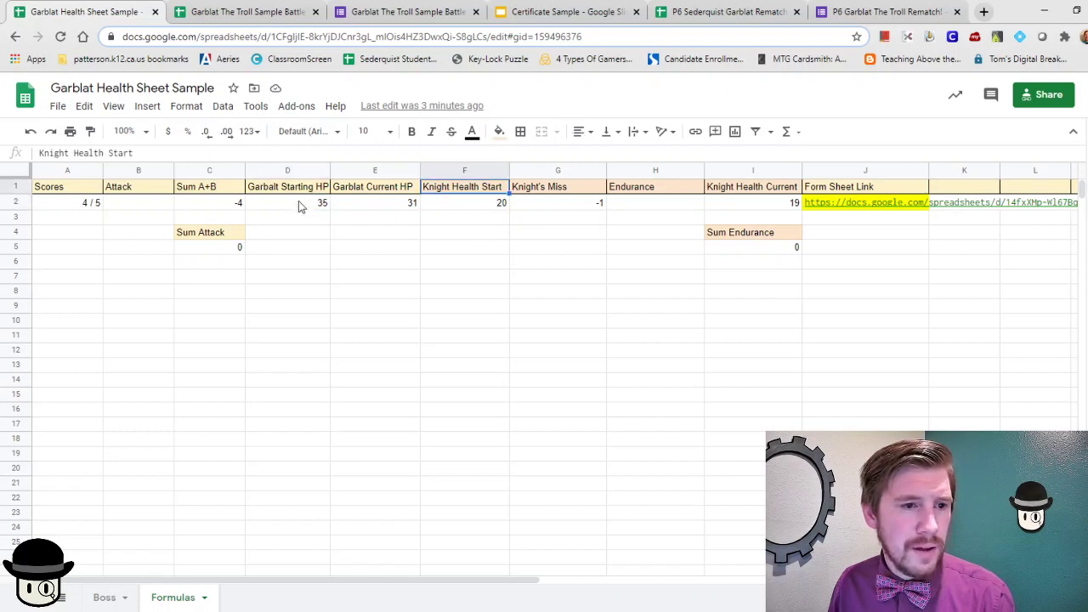
{"action": "left_click", "coordinate": [104, 597]}
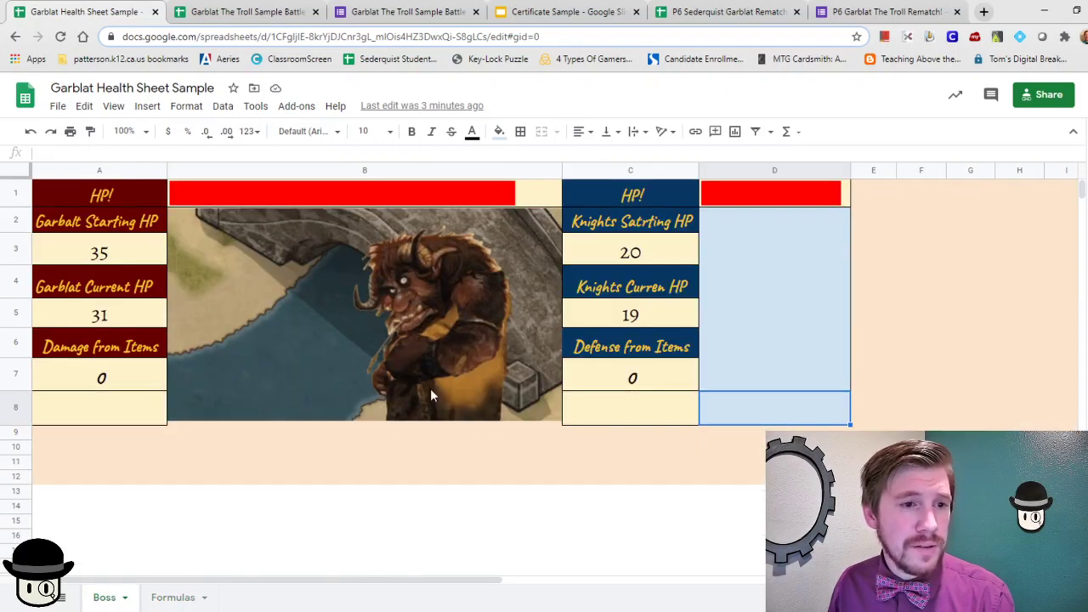
{"action": "left_click", "coordinate": [114, 316]}
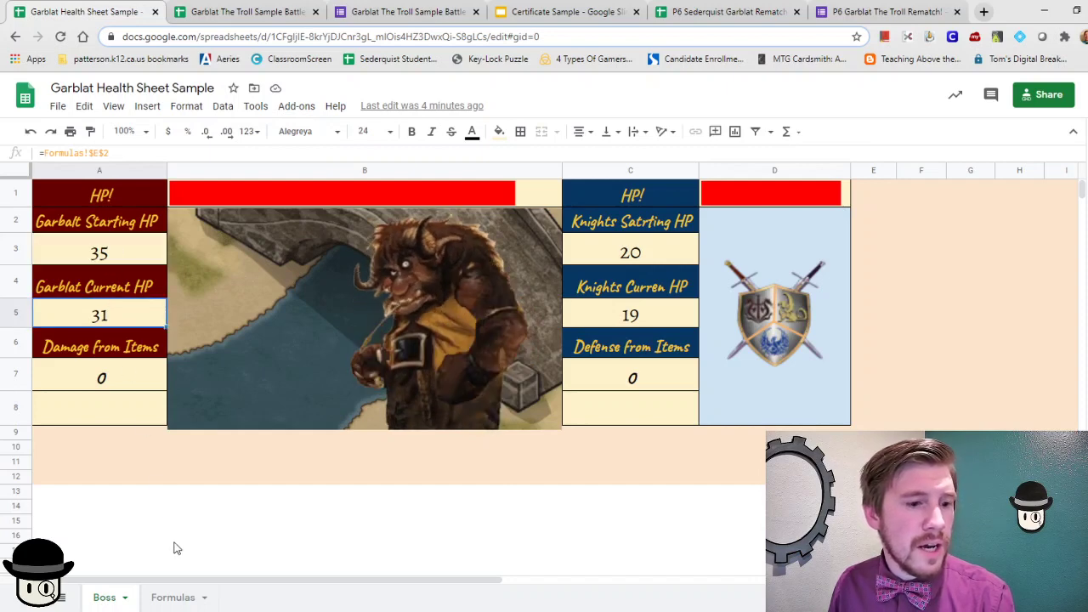
{"action": "left_click", "coordinate": [173, 598]}
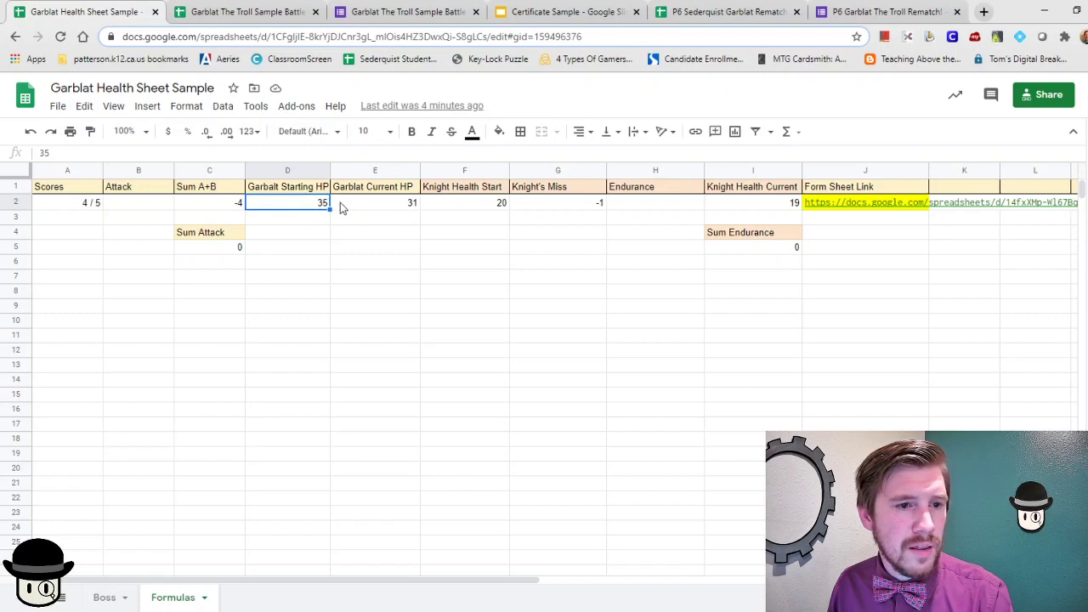
{"action": "left_click", "coordinate": [104, 597]}
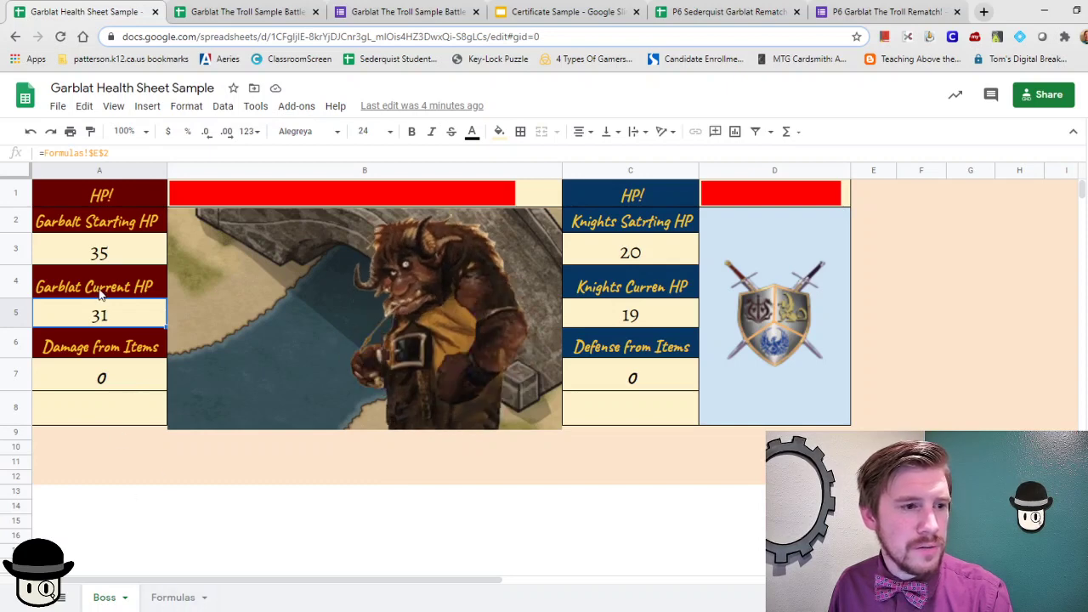
{"action": "left_click", "coordinate": [97, 258]}
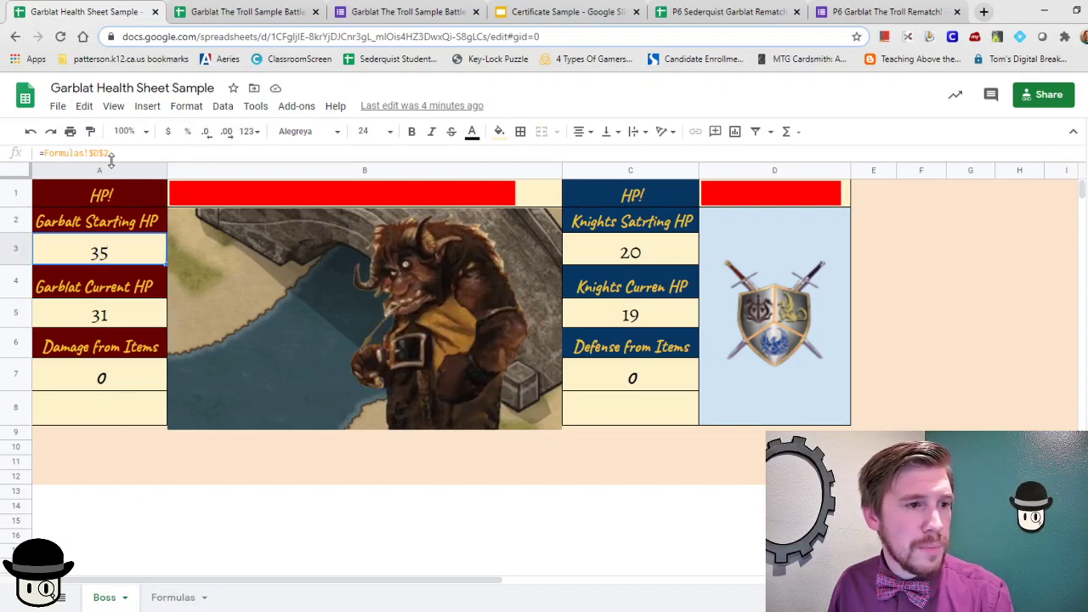
{"action": "left_click", "coordinate": [281, 198]}
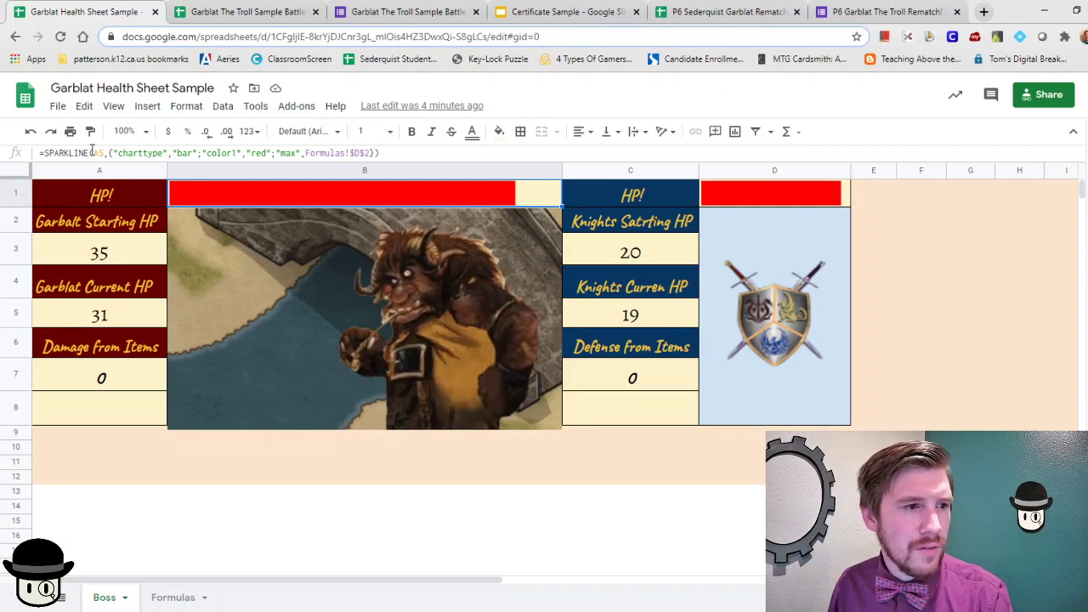
Step: Inspect B1's SPARKLINE formula and trace the starting HP of 35 back to Formulas!$D$2
{"action": "left_click", "coordinate": [85, 320]}
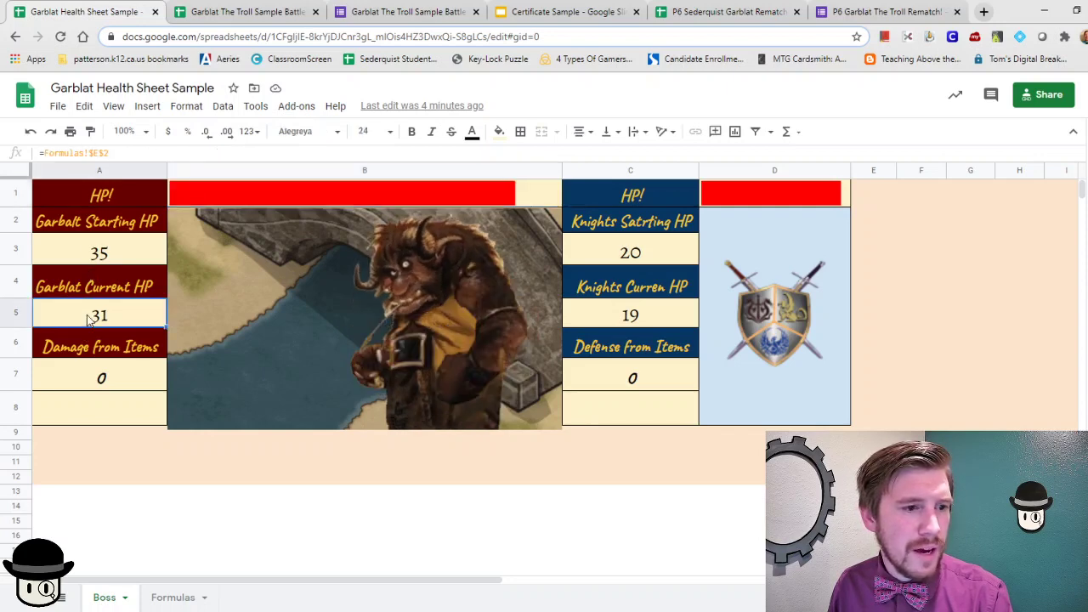
{"action": "left_click", "coordinate": [195, 193]}
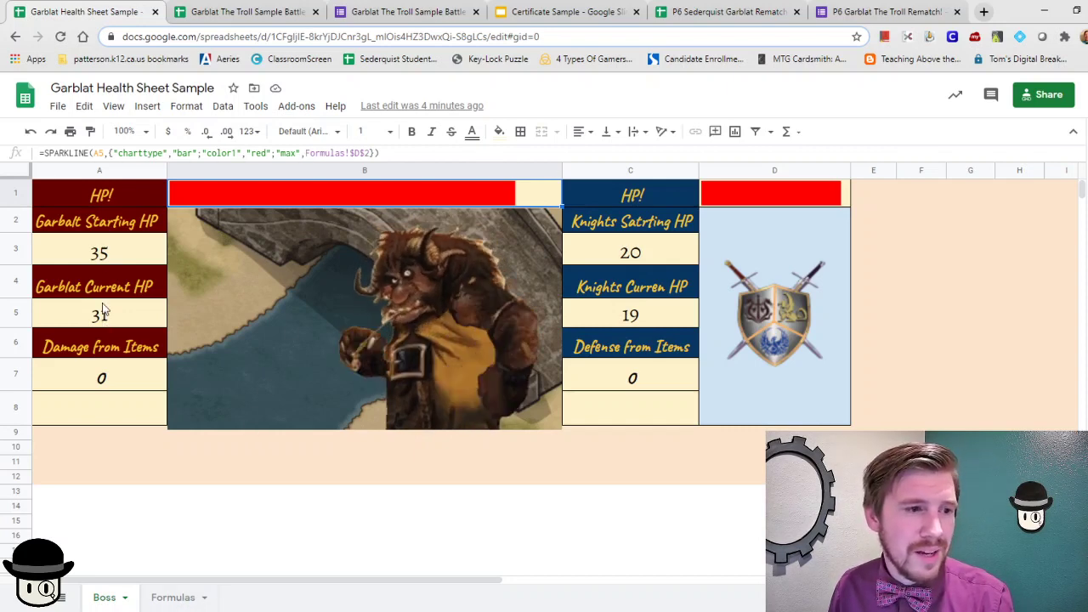
{"action": "left_click", "coordinate": [103, 259]}
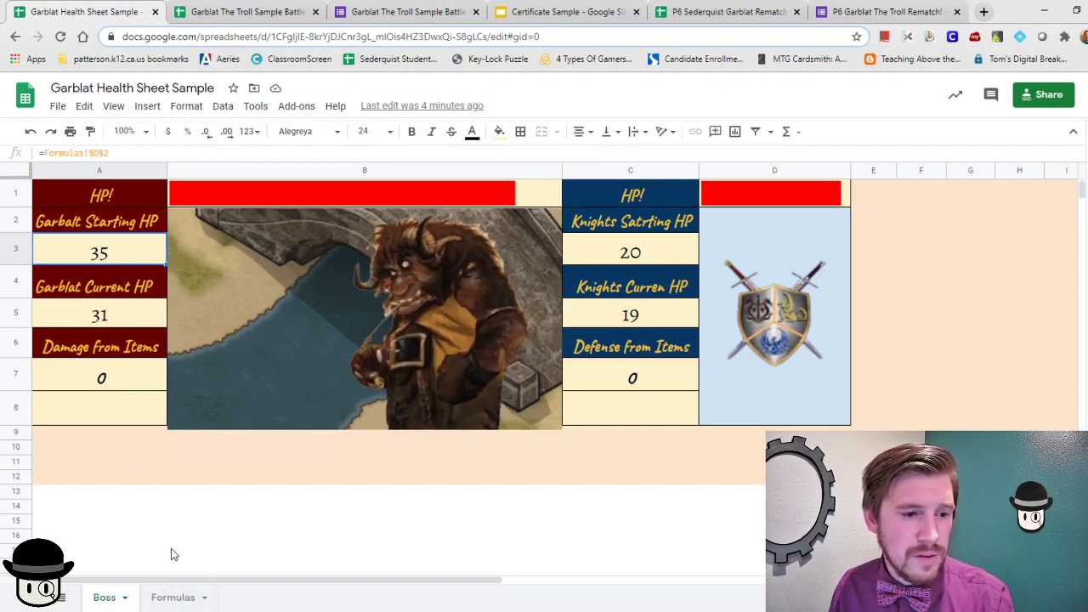
{"action": "left_click", "coordinate": [171, 599]}
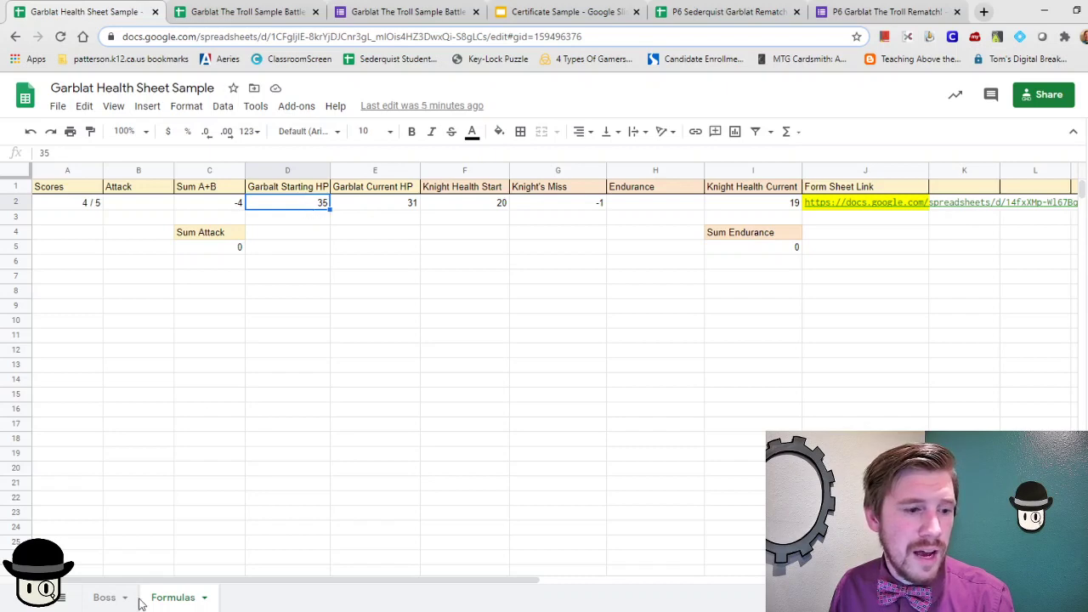
{"action": "left_click", "coordinate": [106, 599]}
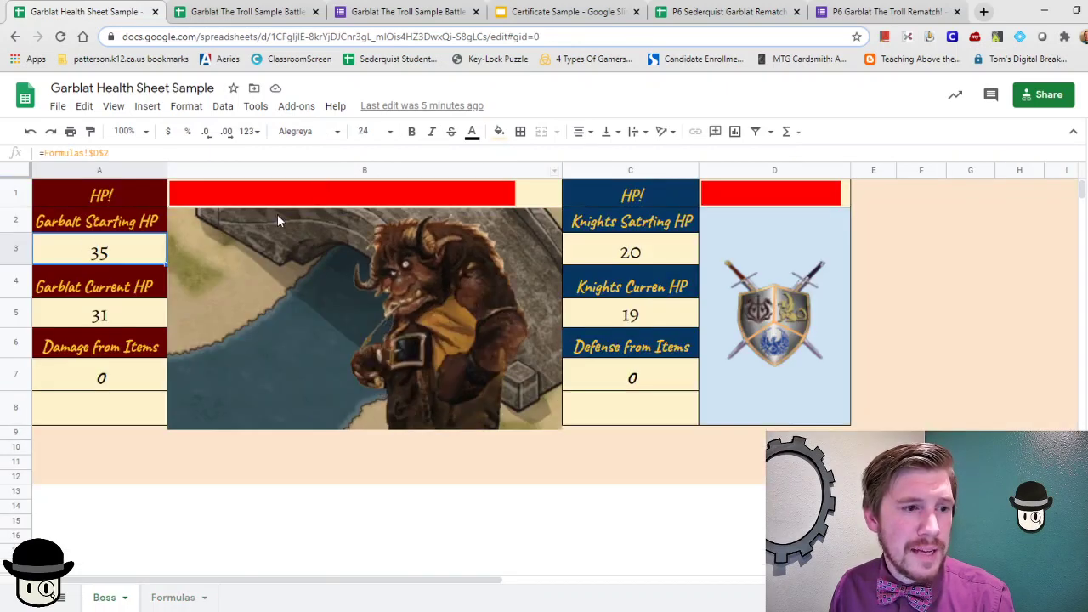
{"action": "left_click", "coordinate": [358, 202]}
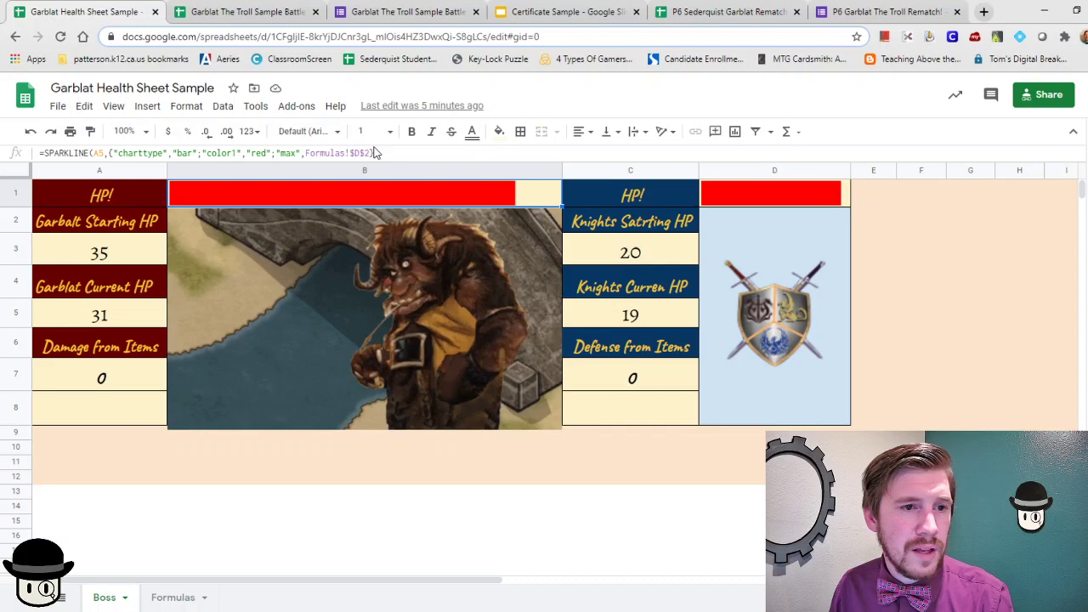
{"action": "left_click_drag", "start_coordinate": [372, 153], "coordinate": [306, 155]}
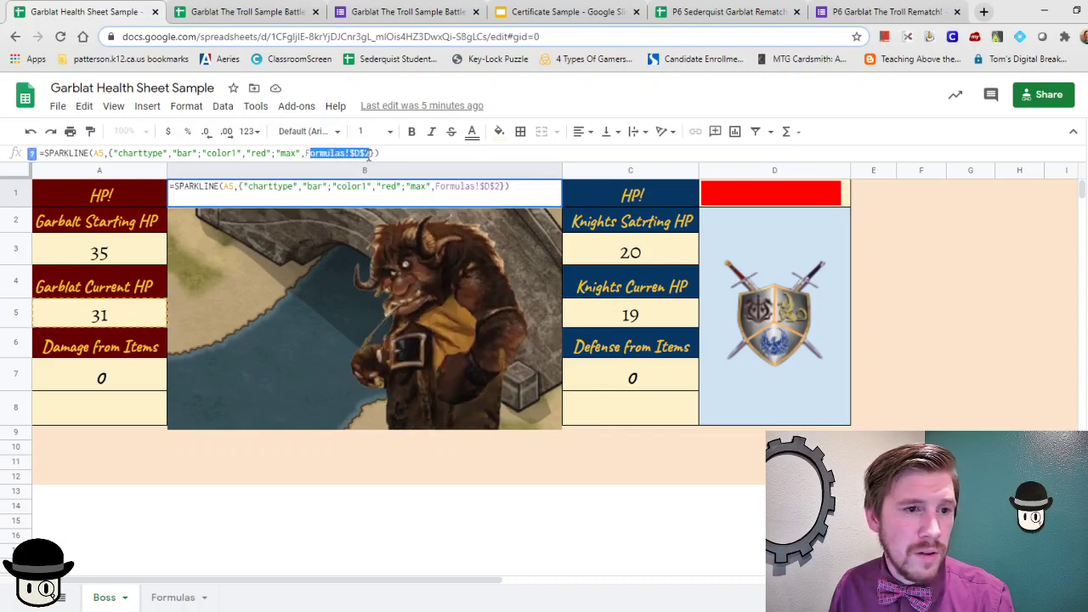
{"action": "left_click", "coordinate": [371, 153]}
{"action": "double_click", "coordinate": [371, 153]}
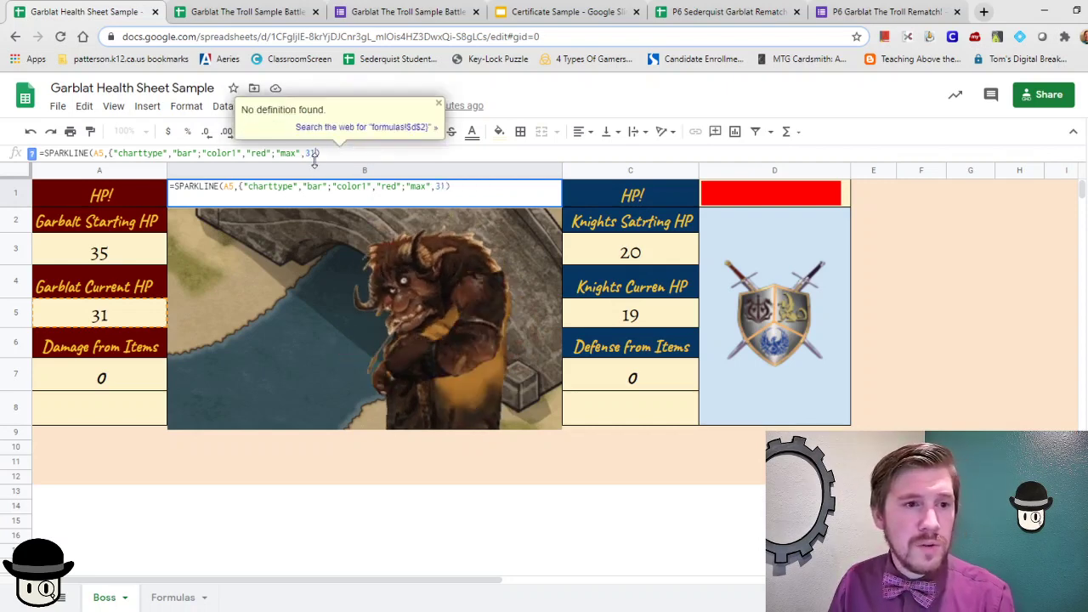
{"action": "type", "text": "31"}
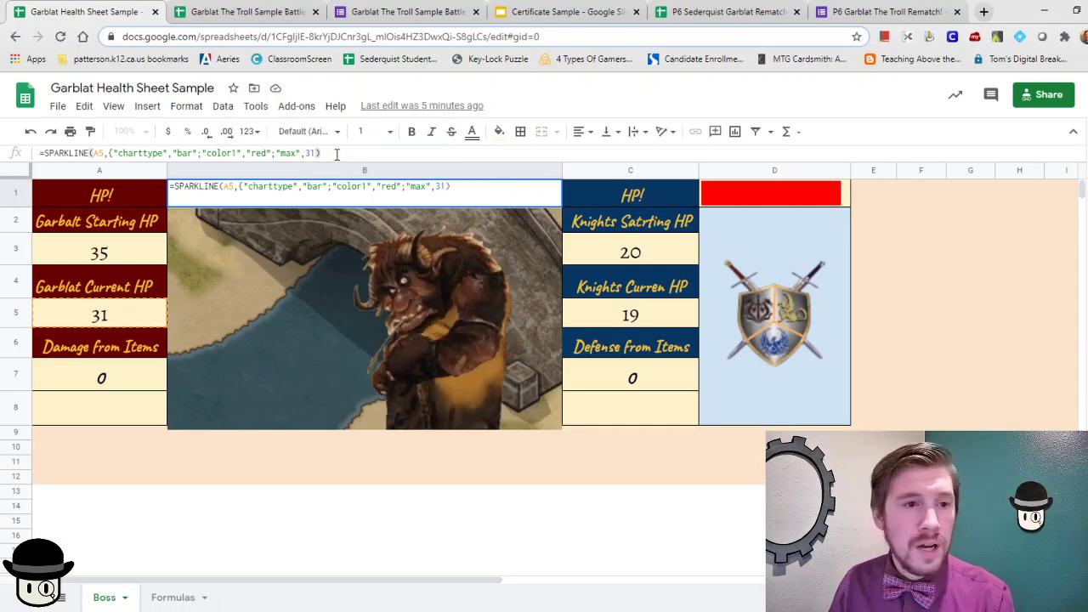
{"action": "key", "text": "Return"}
{"action": "left_click", "coordinate": [437, 193]}
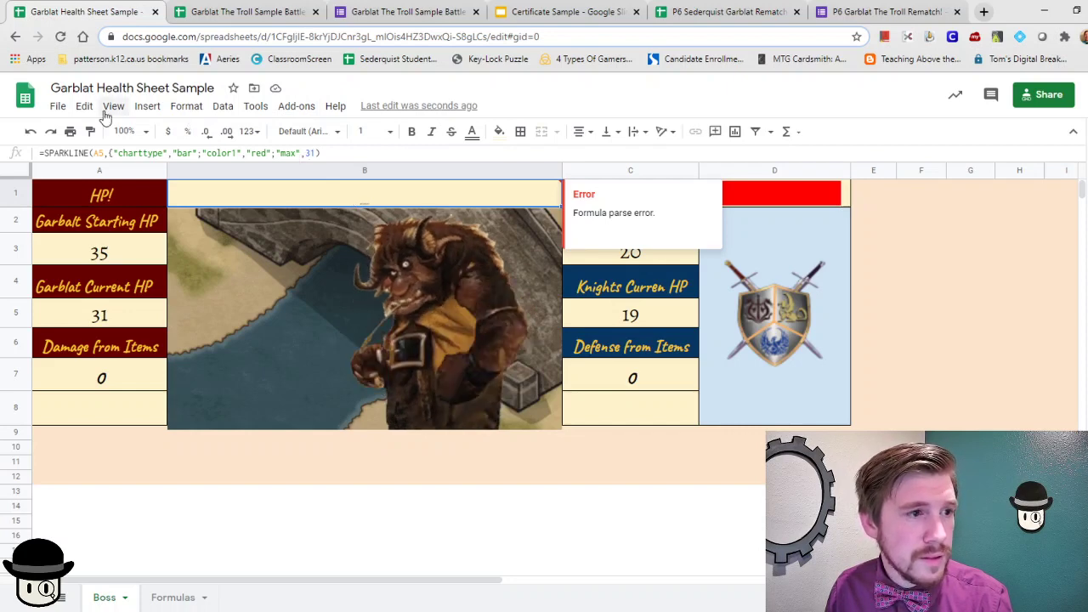
{"action": "left_click", "coordinate": [28, 131]}
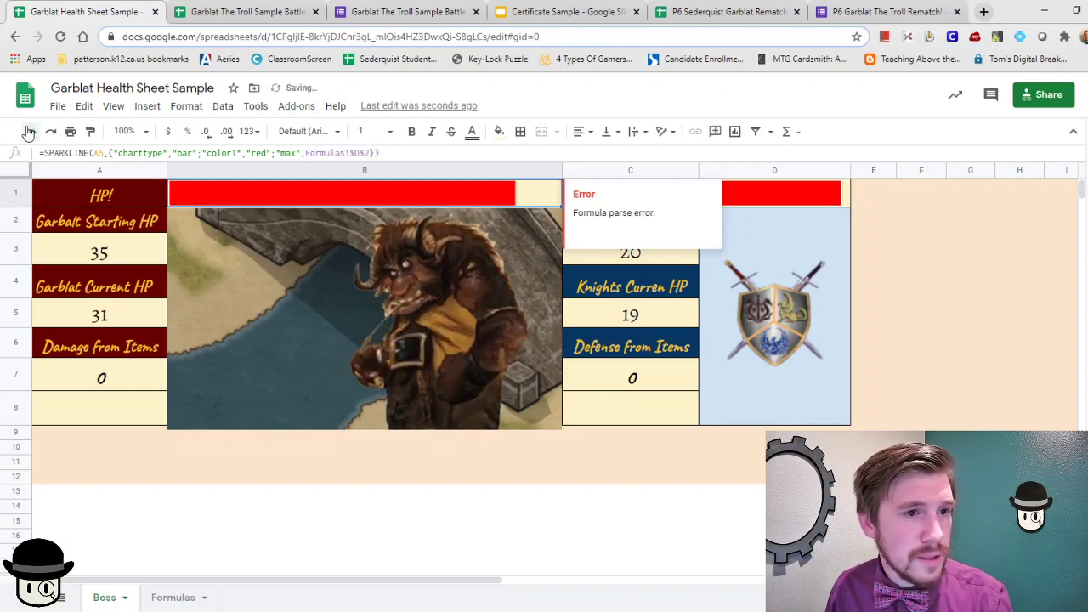
{"action": "left_click", "coordinate": [363, 154]}
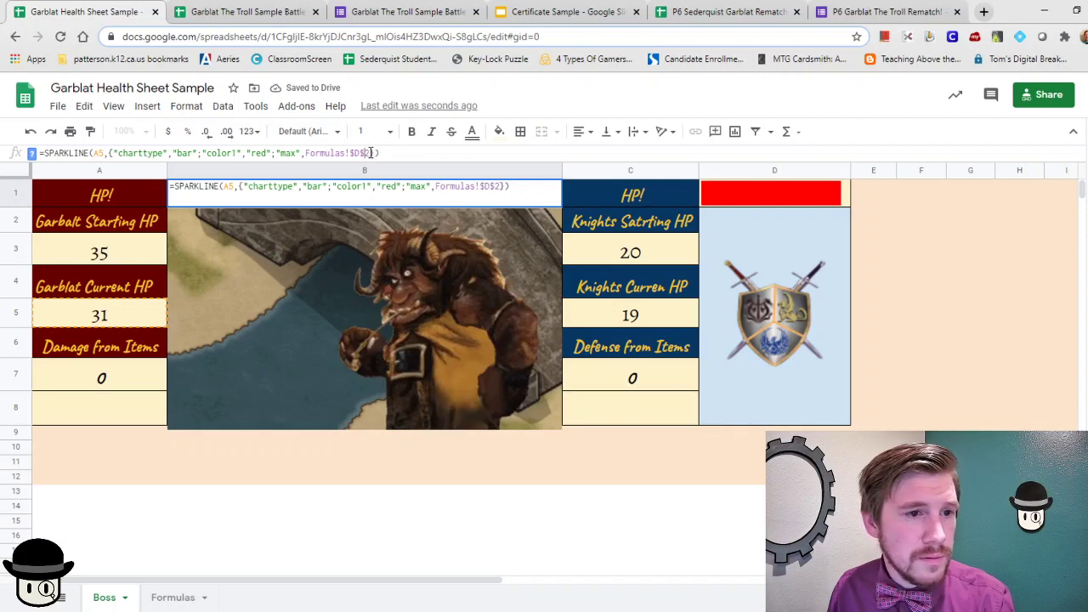
{"action": "left_click_drag", "start_coordinate": [370, 153], "coordinate": [315, 149]}
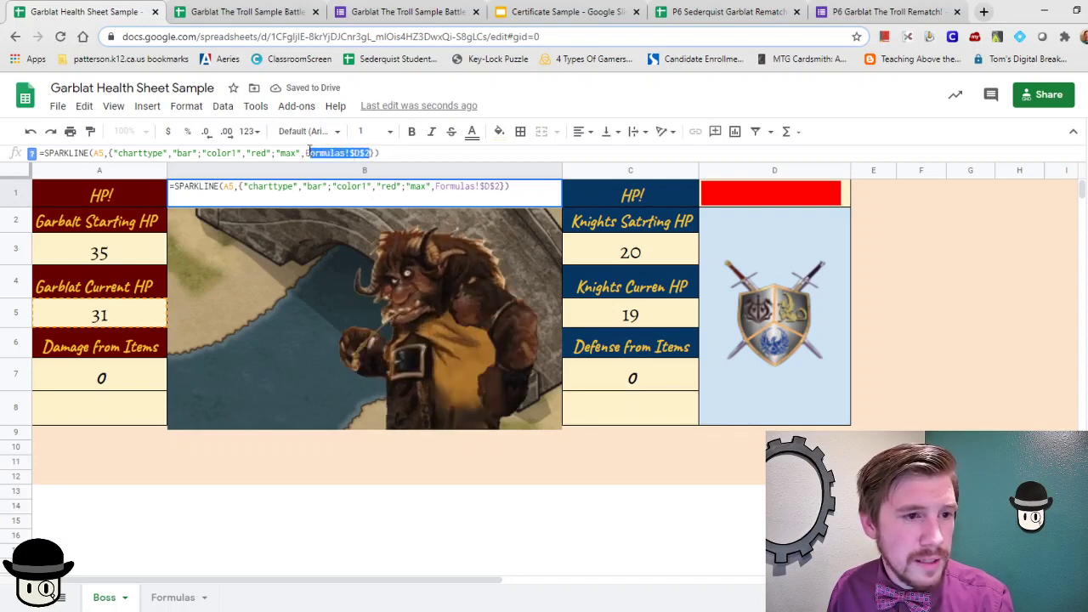
{"action": "left_click_drag", "start_coordinate": [307, 153], "coordinate": [371, 153]}
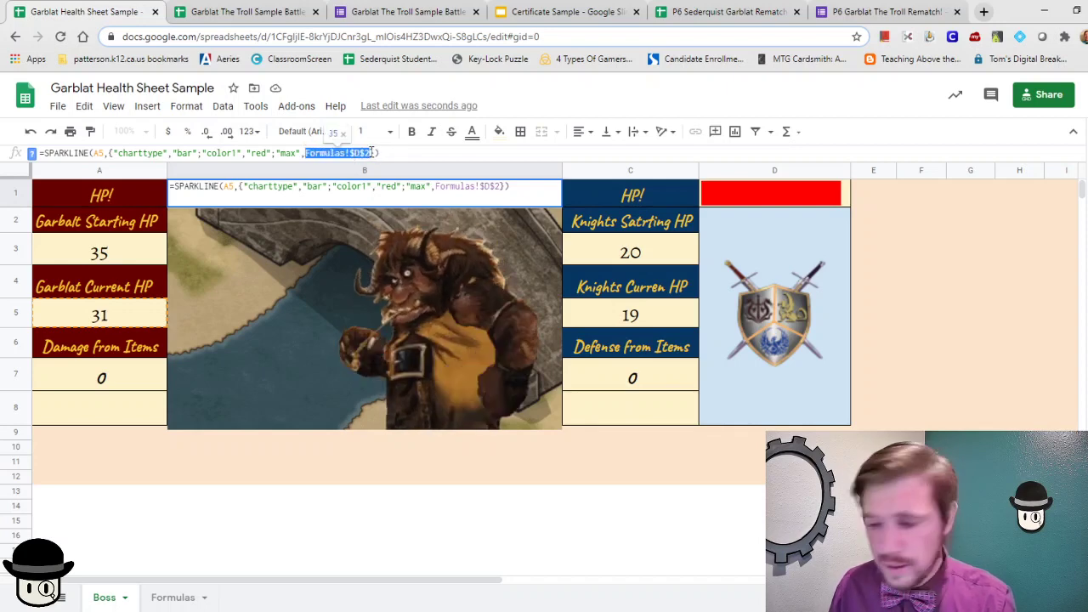
{"action": "type", "text": "31"}
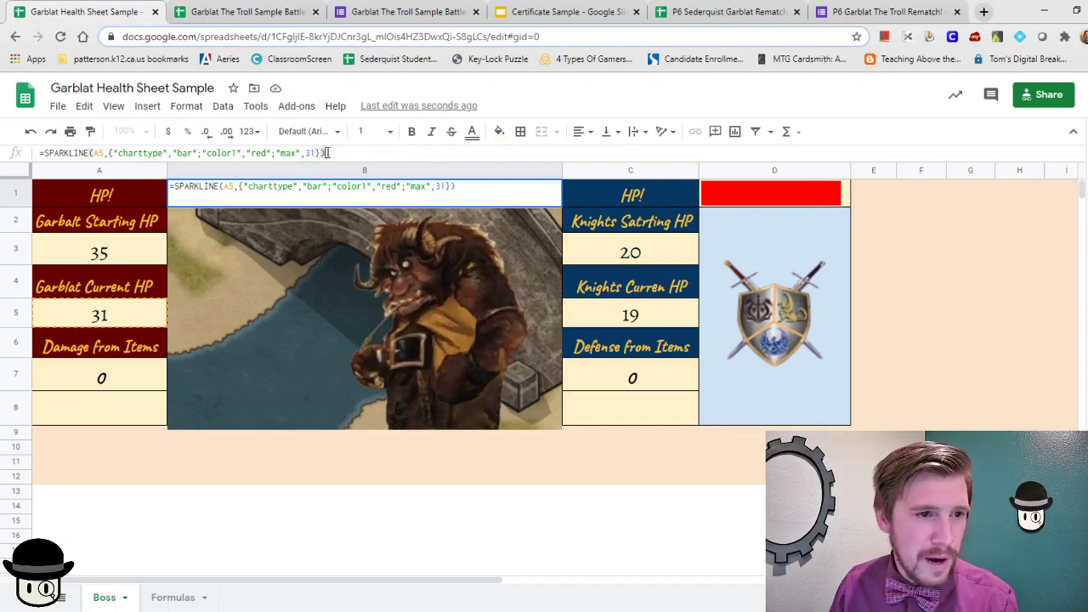
{"action": "key", "text": "Return"}
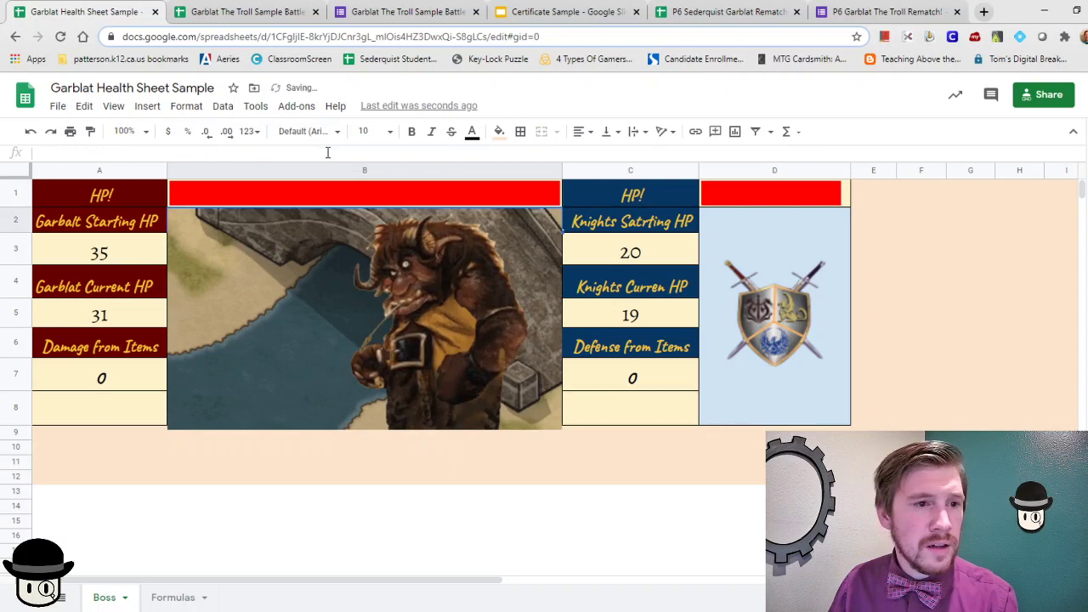
{"action": "left_click", "coordinate": [548, 195]}
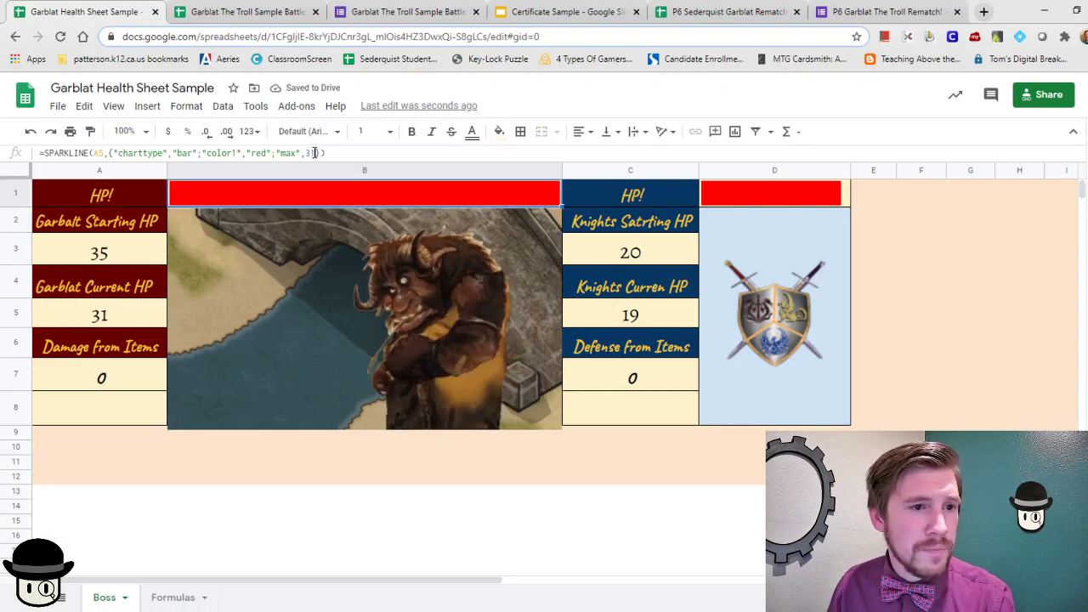
{"action": "left_click", "coordinate": [315, 153]}
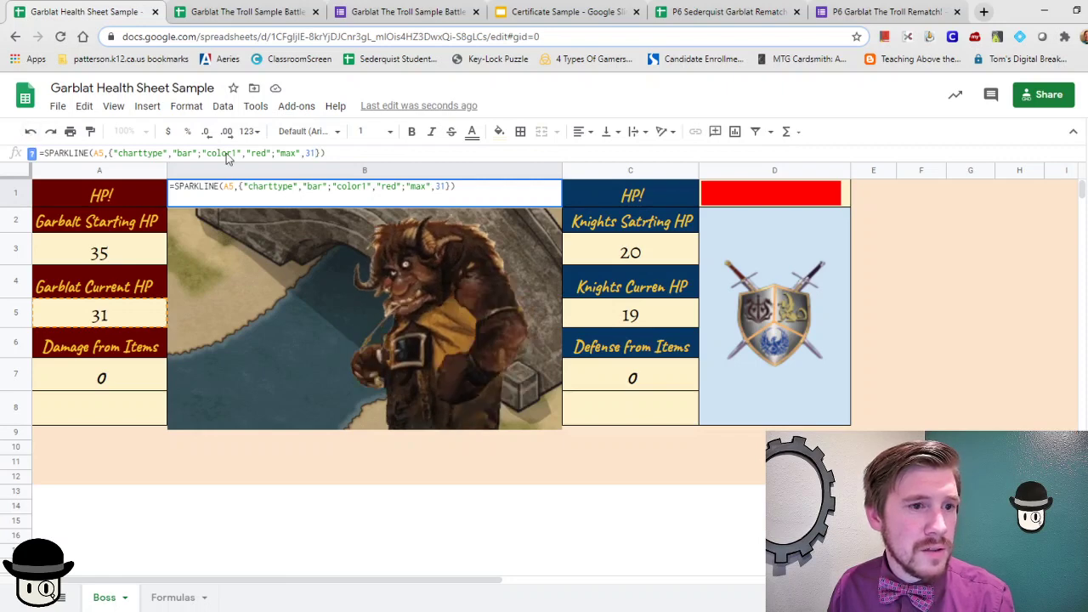
{"action": "left_click", "coordinate": [312, 154]}
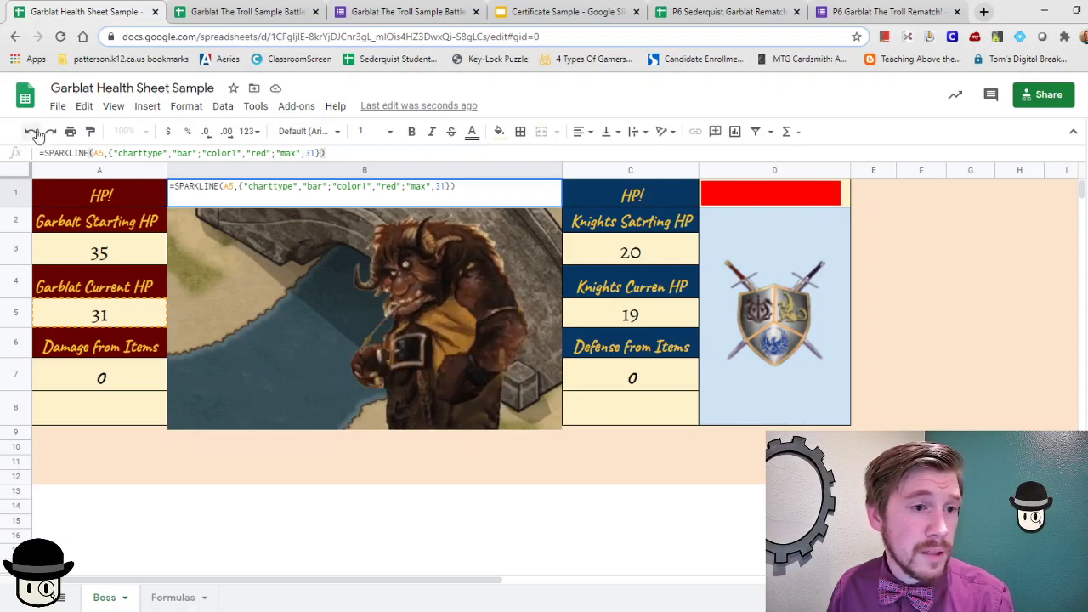
{"action": "key", "text": "Return"}
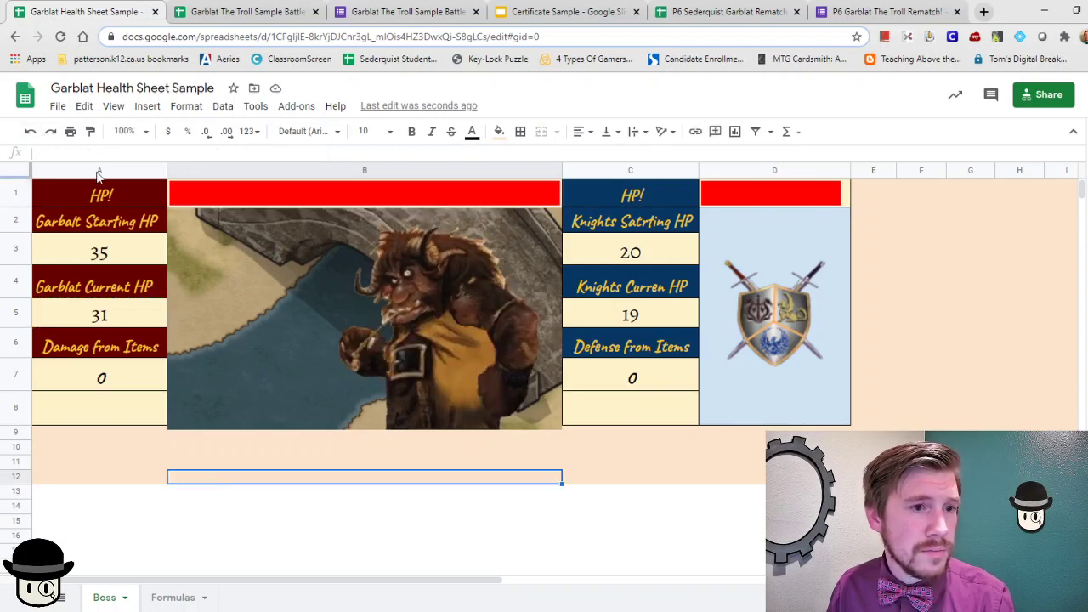
{"action": "left_click", "coordinate": [30, 132]}
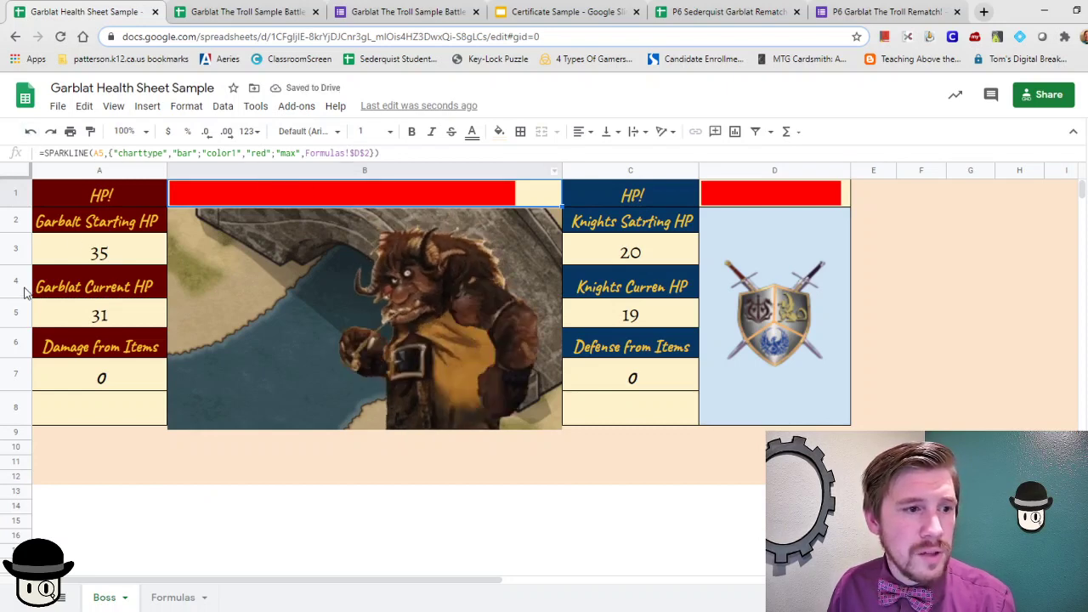
Step: Set Garblat's starting HP in D2 to 50 and view the resulting bar on the Boss sheet
{"action": "left_click", "coordinate": [166, 598]}
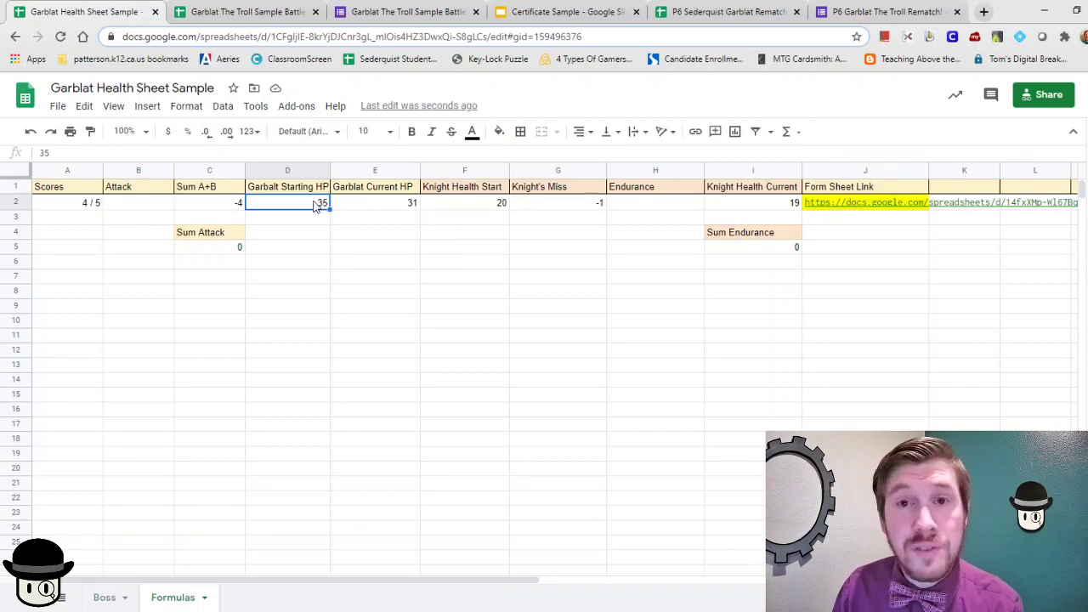
{"action": "type", "text": "5"}
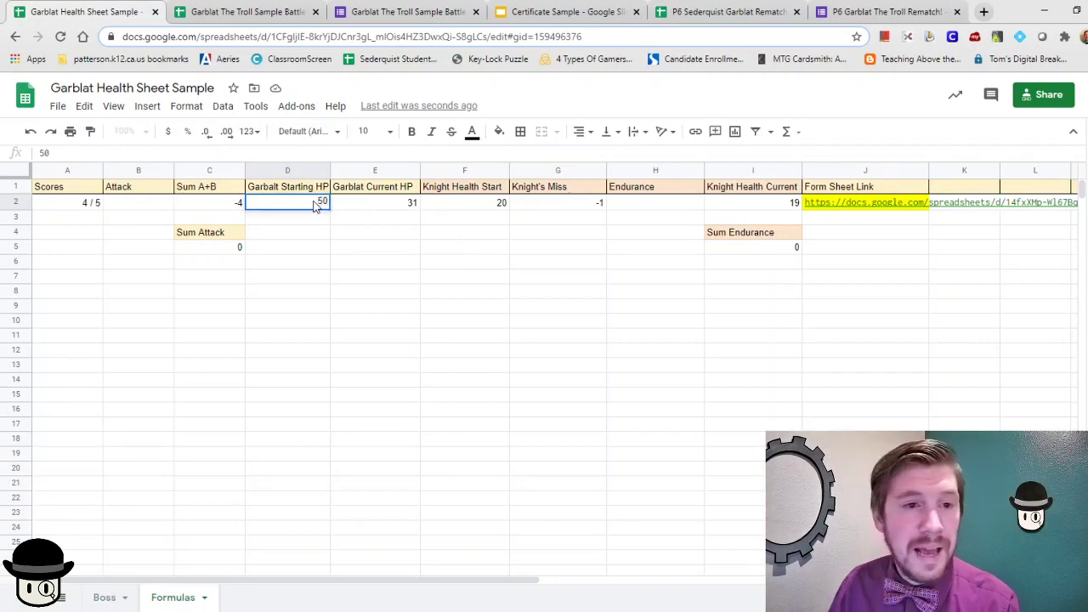
{"action": "left_click", "coordinate": [348, 245]}
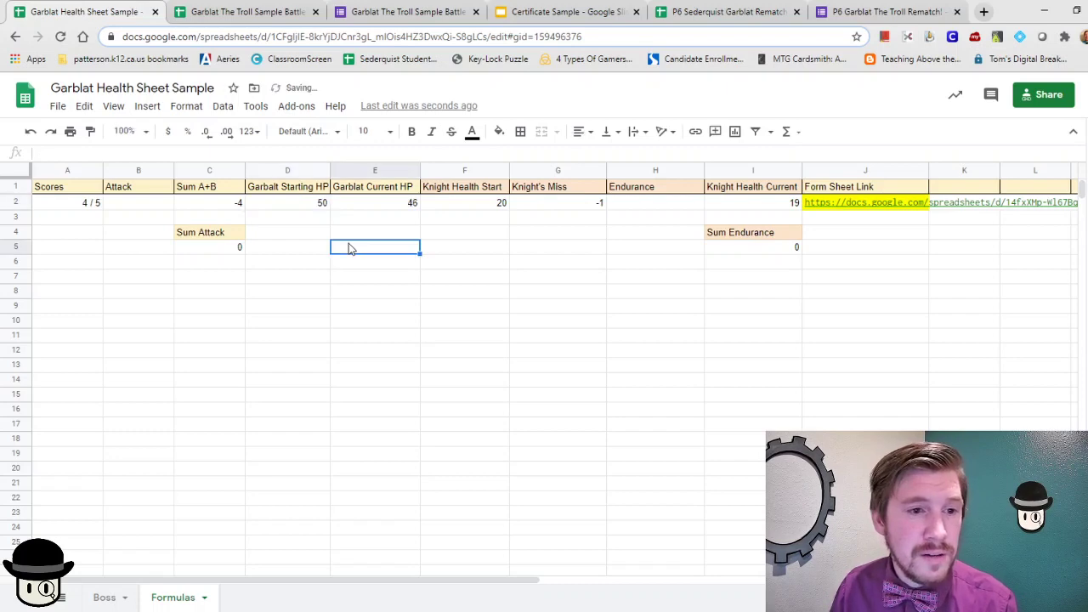
{"action": "left_click", "coordinate": [104, 598]}
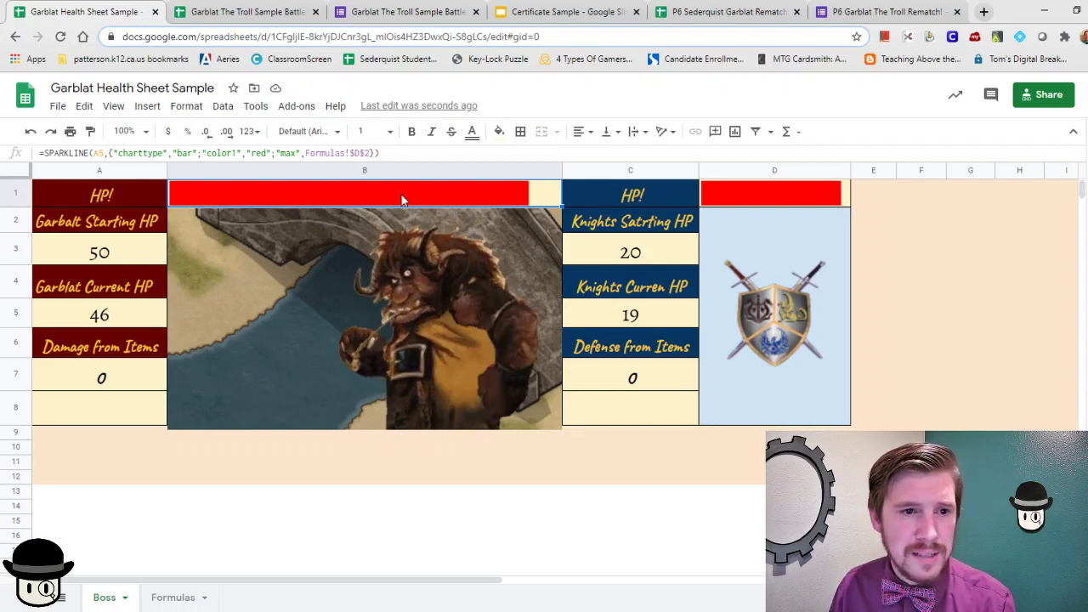
Step: Restore Garblat's starting HP in D2 to 35
{"action": "left_click", "coordinate": [167, 597]}
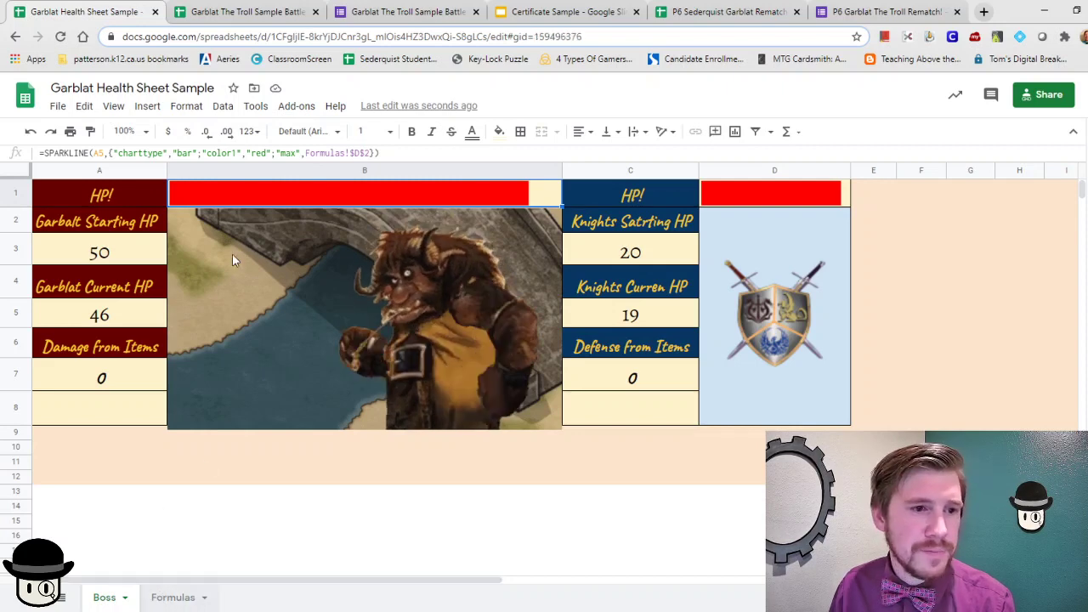
{"action": "left_click", "coordinate": [276, 209]}
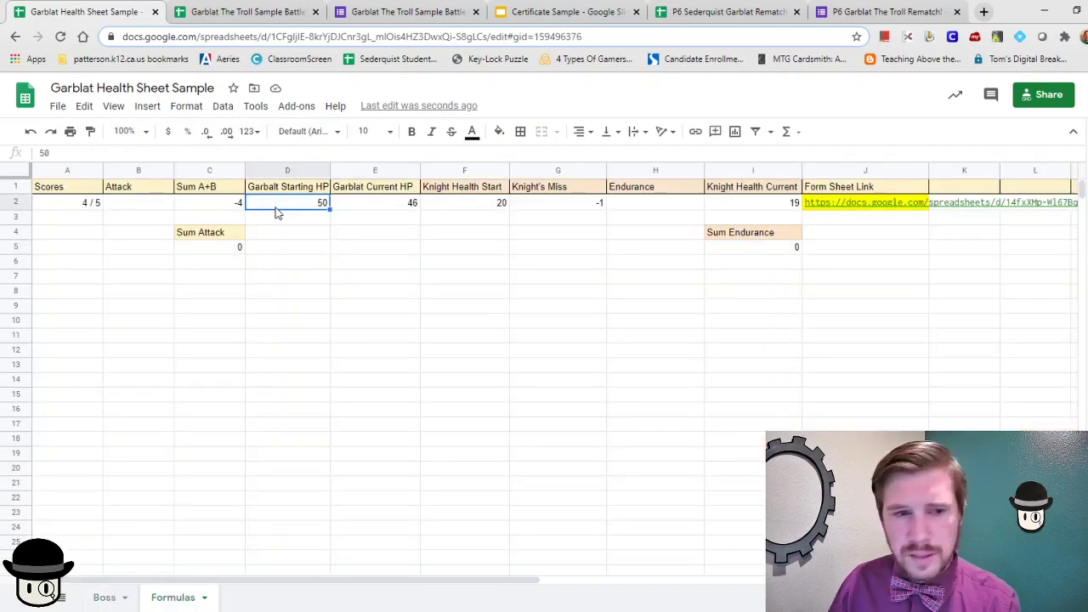
{"action": "type", "text": "35"}
{"action": "left_click", "coordinate": [314, 246]}
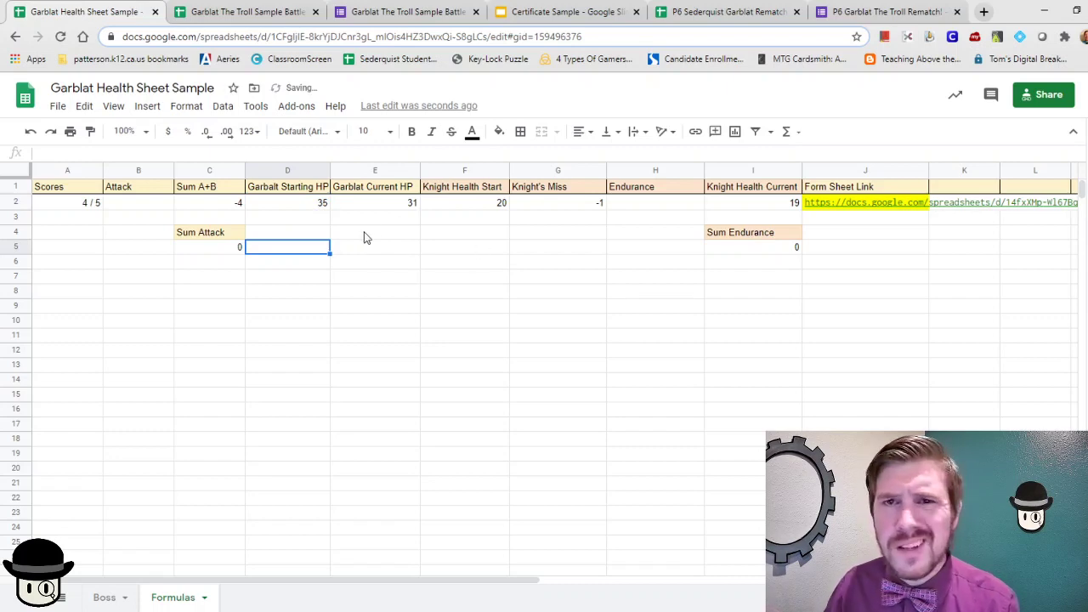
Step: Review Knight Health Start, the knights' D1 health bar formula and G2's Knight's Miss formula
{"action": "left_click", "coordinate": [476, 206]}
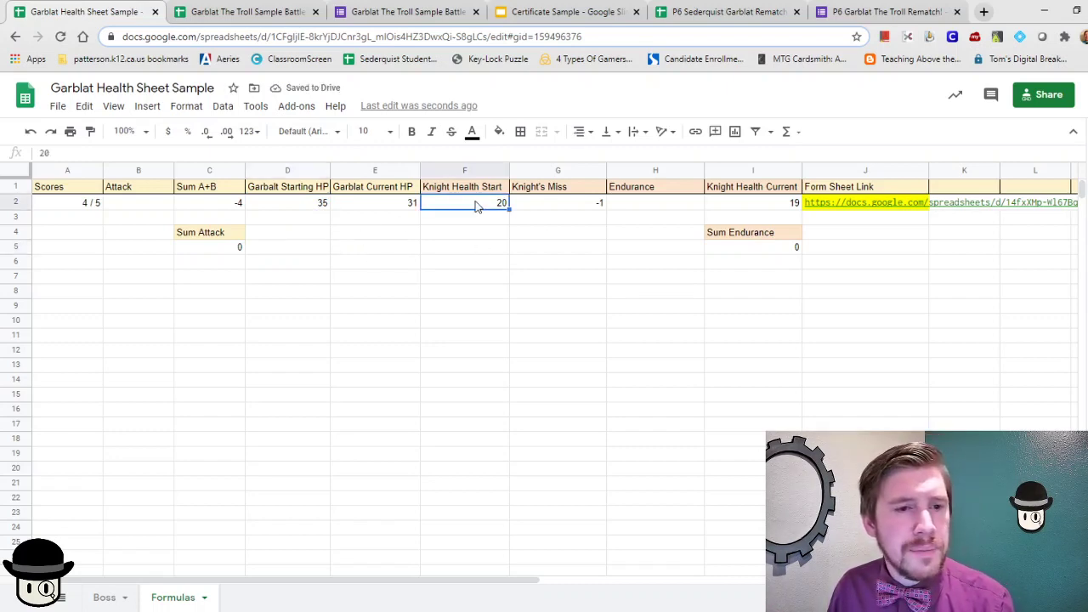
{"action": "left_click", "coordinate": [101, 597]}
{"action": "left_click", "coordinate": [739, 197]}
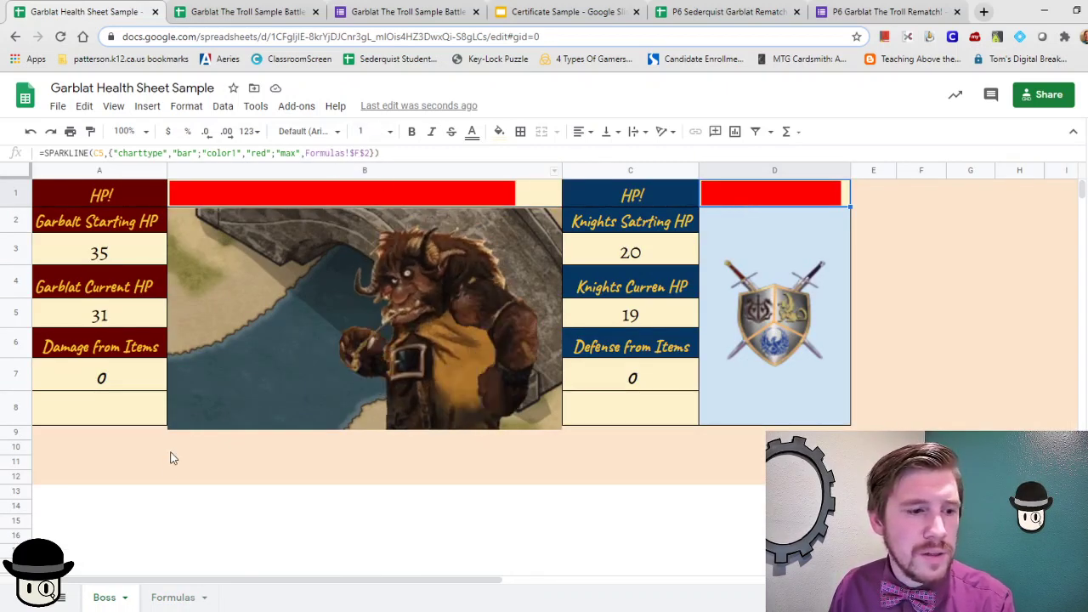
{"action": "left_click", "coordinate": [160, 598]}
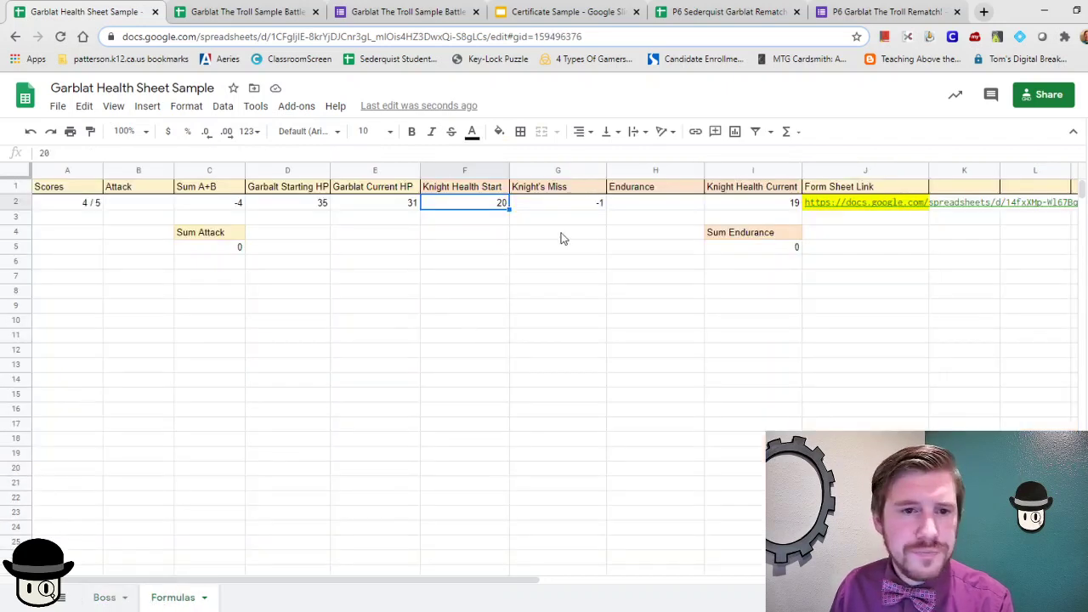
{"action": "left_click", "coordinate": [566, 204]}
{"action": "left_click", "coordinate": [751, 208]}
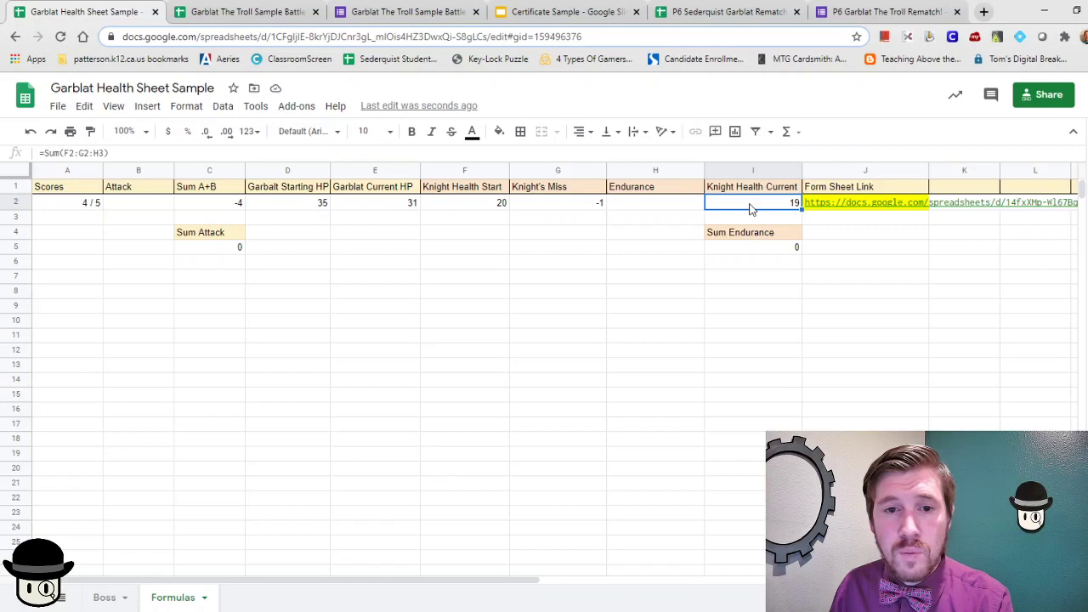
{"action": "left_click", "coordinate": [661, 207]}
{"action": "left_click", "coordinate": [571, 207]}
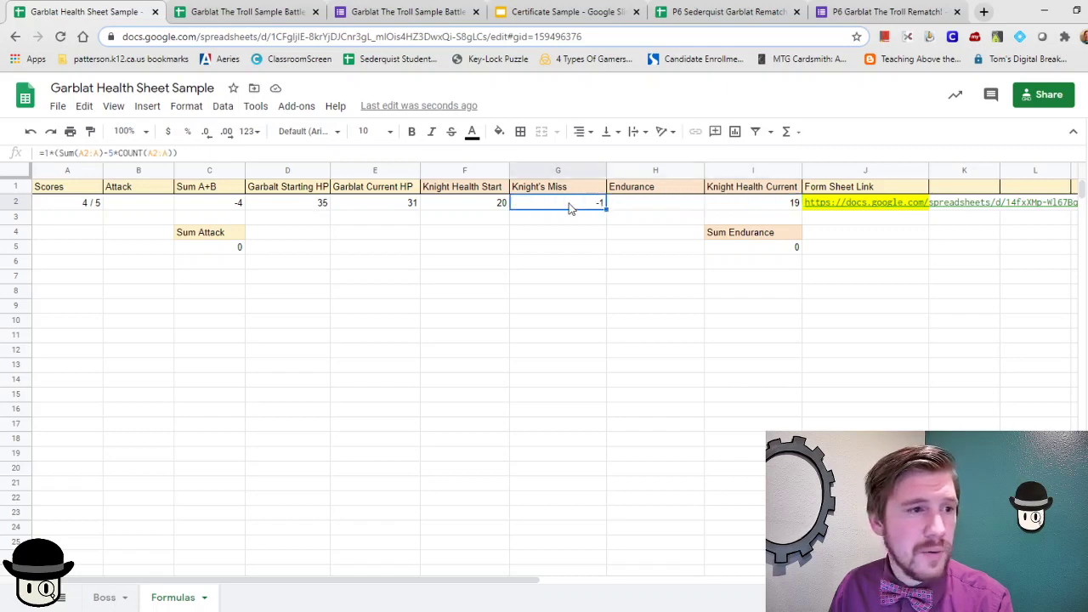
Step: Edit the Knight's Miss formula's penalty value in G2 and check the effect on the Boss sheet
{"action": "left_click", "coordinate": [115, 155]}
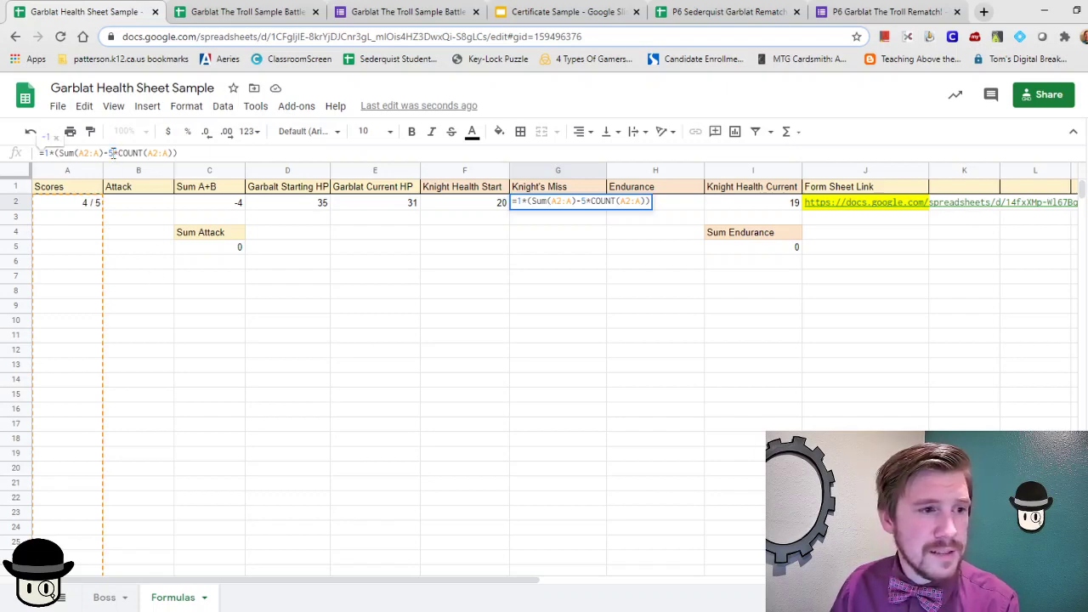
{"action": "type", "text": "10"}
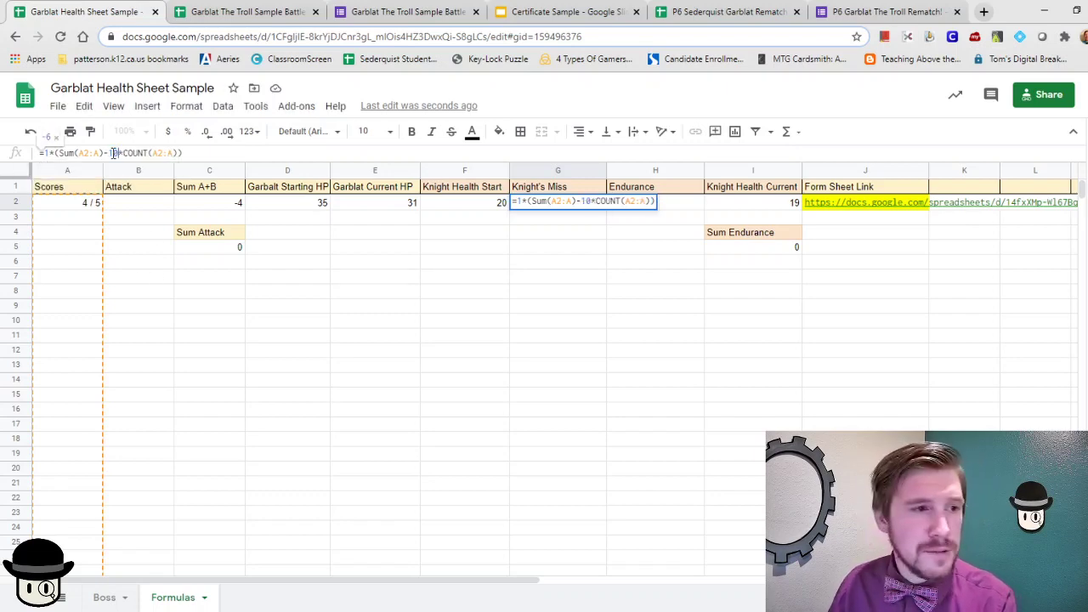
{"action": "left_click", "coordinate": [160, 282]}
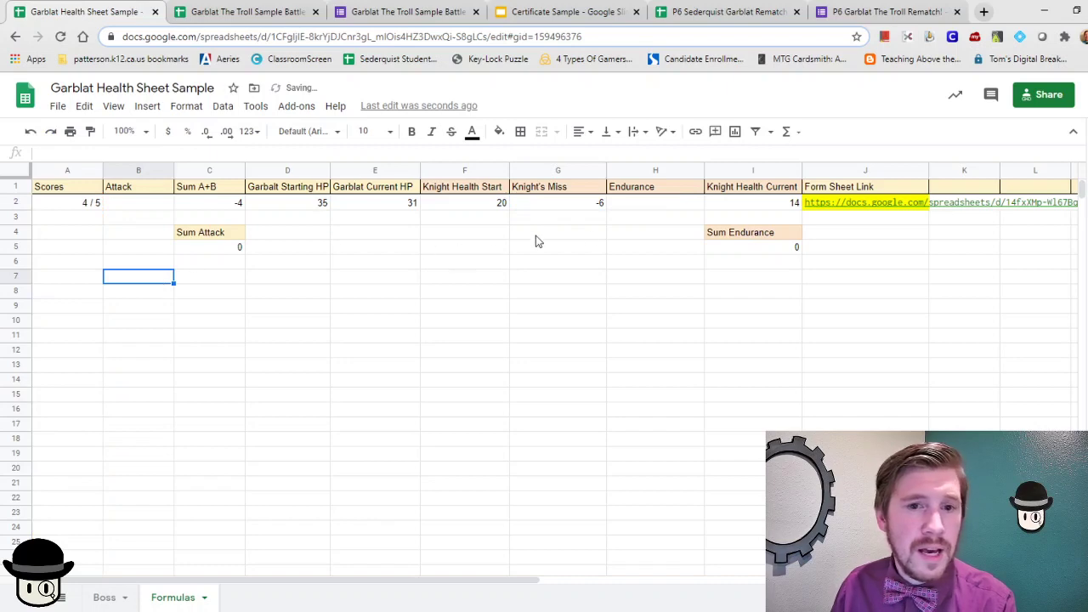
{"action": "left_click", "coordinate": [489, 204]}
{"action": "left_click", "coordinate": [559, 208]}
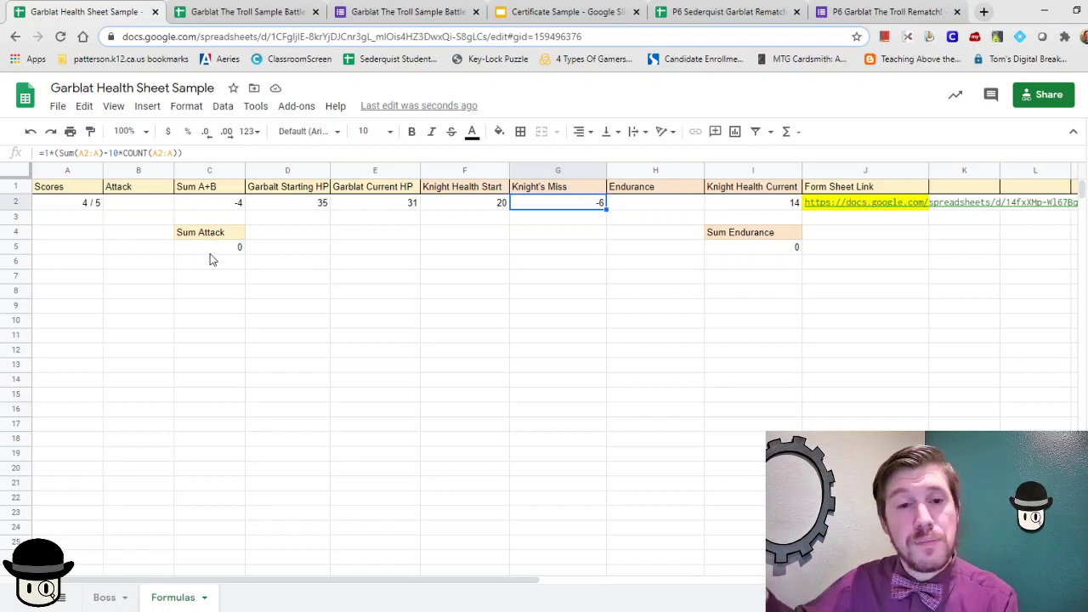
{"action": "left_click", "coordinate": [104, 596]}
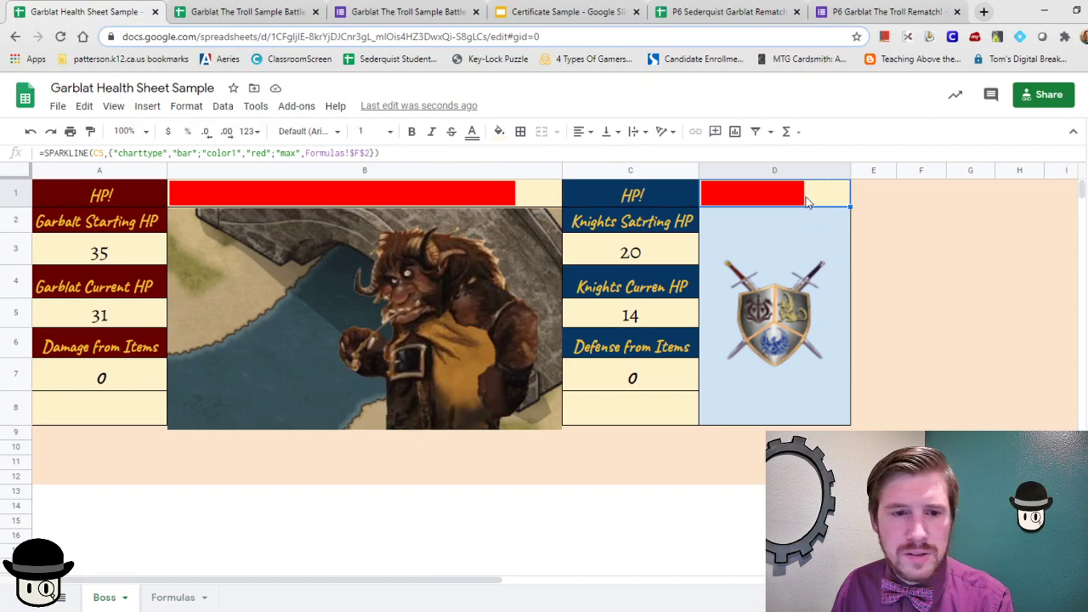
Step: Change the Knight's Miss penalty to -5*COUNT, then review G2, Knight Health Current and the Boss sheet
{"action": "left_click", "coordinate": [165, 597]}
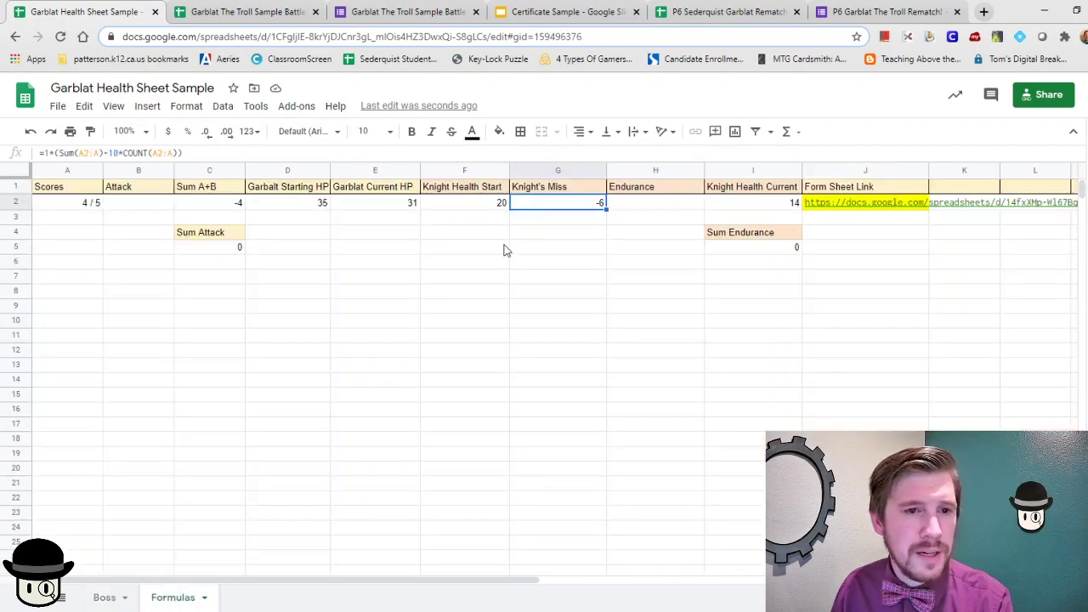
{"action": "left_click", "coordinate": [112, 152]}
{"action": "key", "text": "BackSpace"}
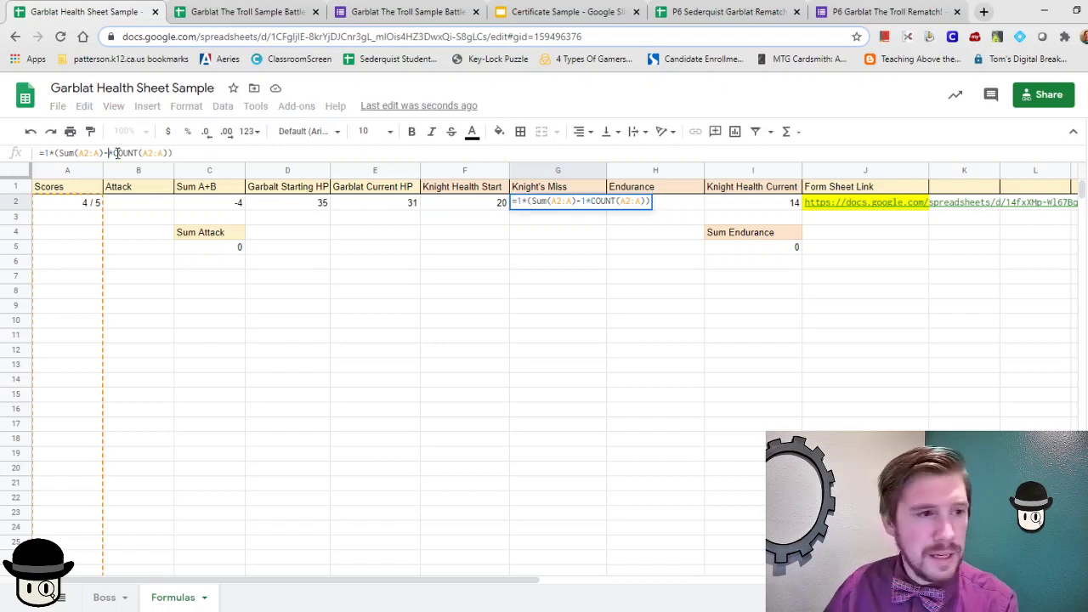
{"action": "key", "text": "BackSpace"}
{"action": "type", "text": "5"}
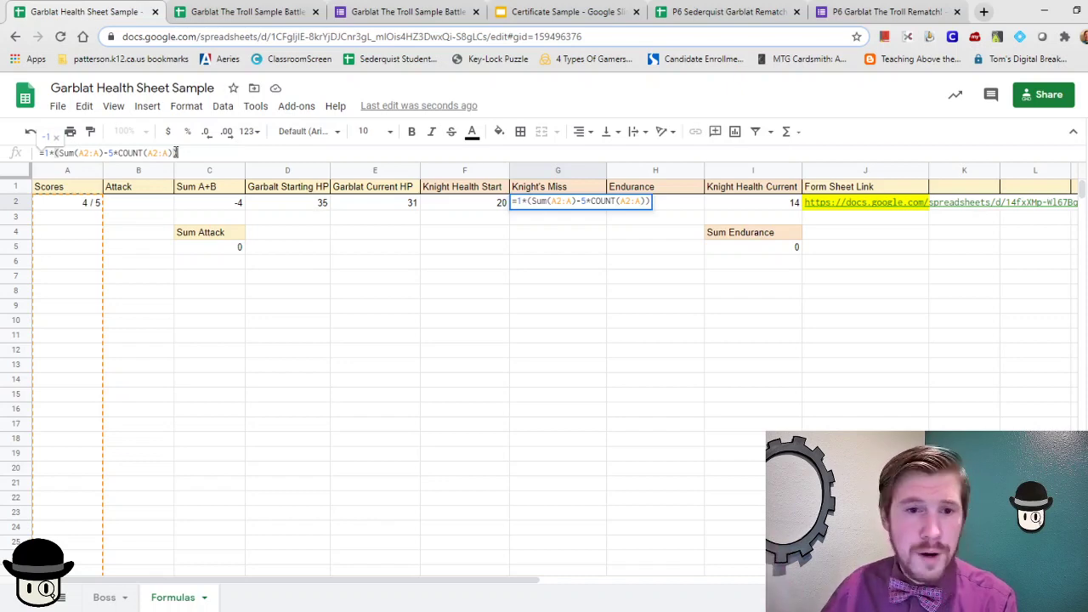
{"action": "left_click", "coordinate": [536, 220]}
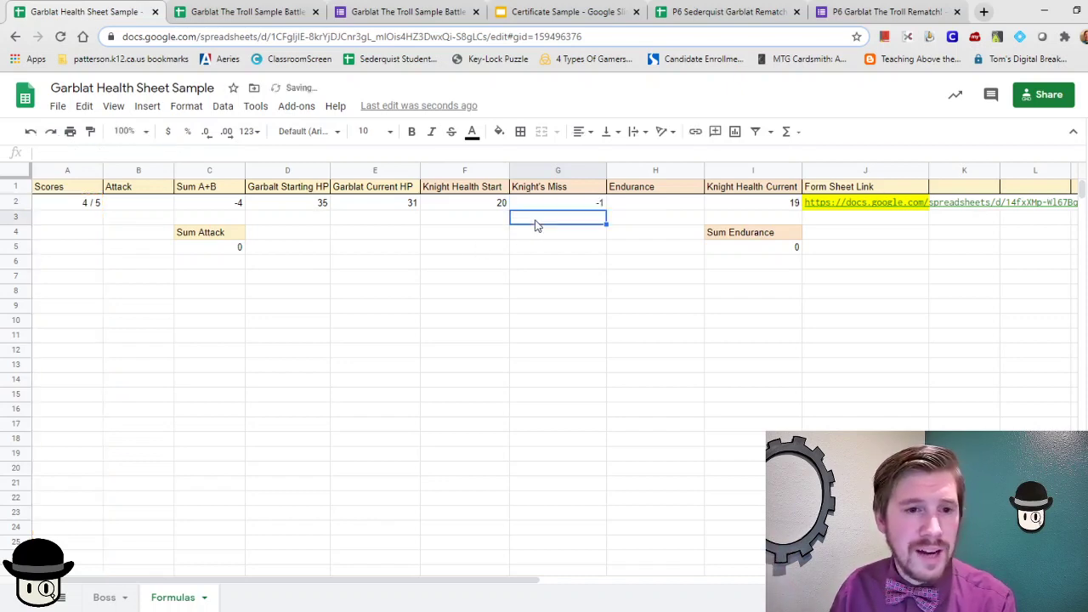
{"action": "left_click", "coordinate": [489, 205]}
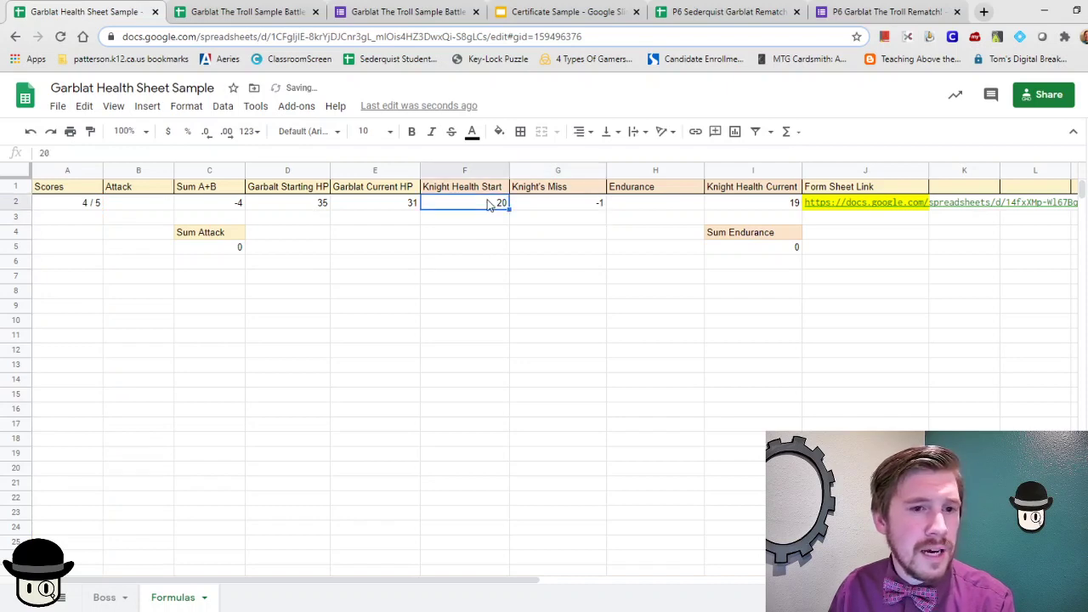
{"action": "left_click", "coordinate": [521, 209]}
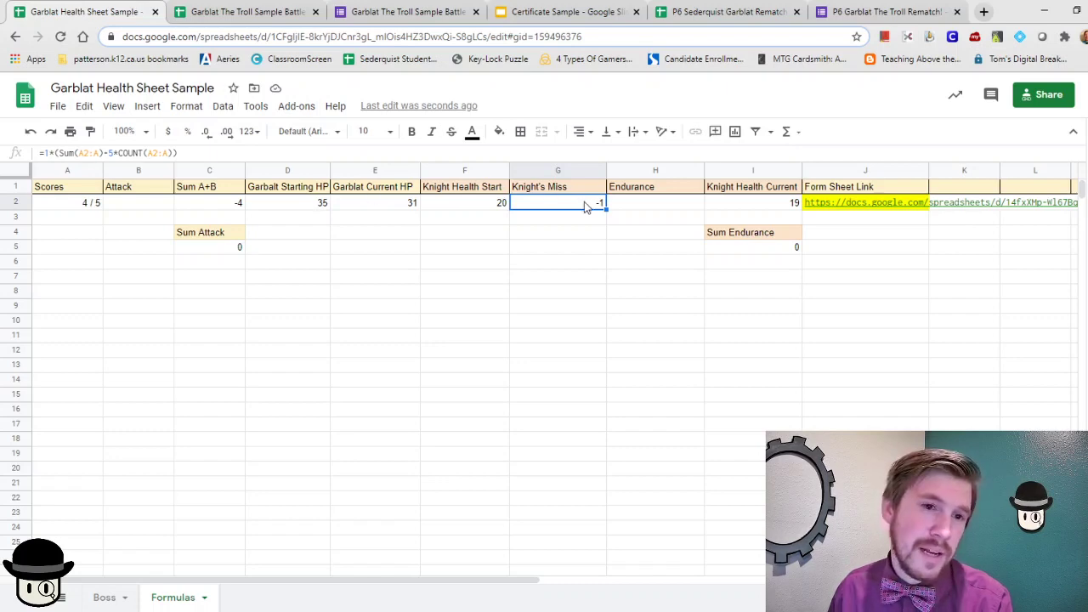
{"action": "left_click", "coordinate": [727, 204]}
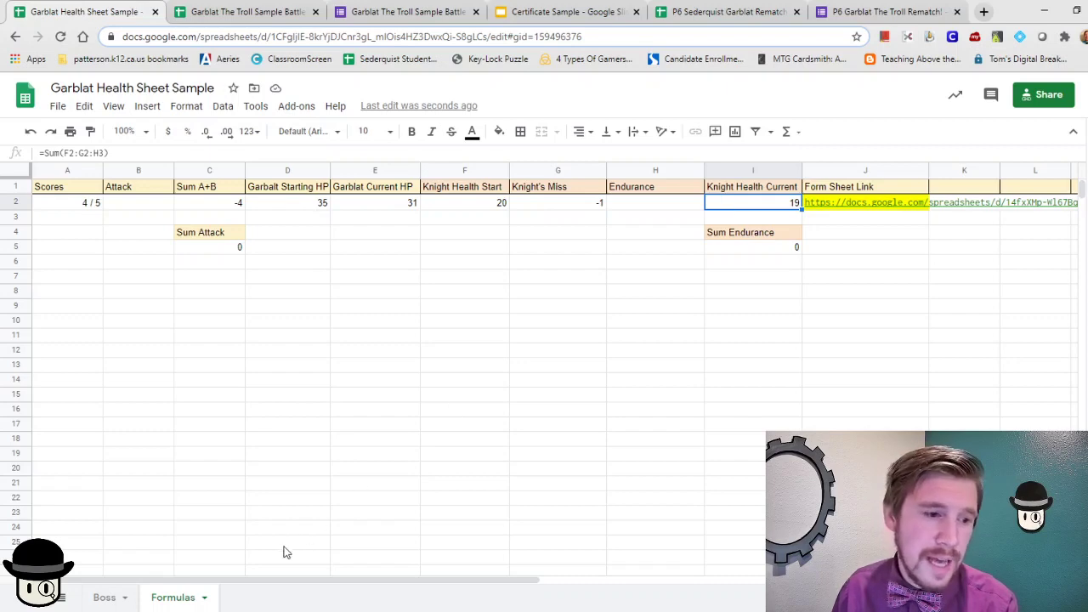
{"action": "left_click", "coordinate": [100, 597]}
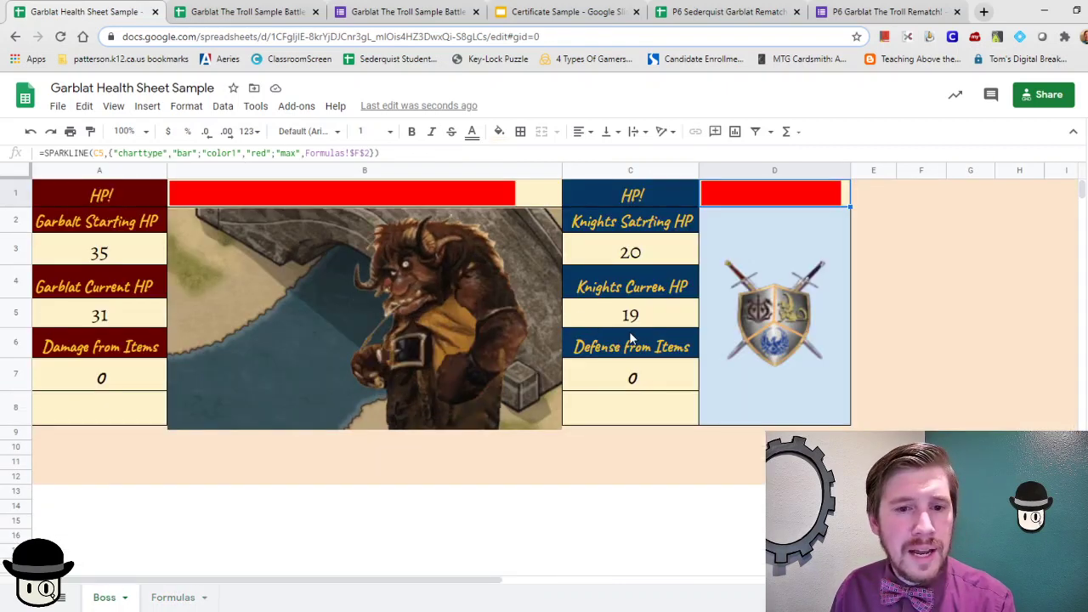
Step: Check C7's Defense from Items reference, then inspect Attack B2, Endurance H2 and Knight Health Current I2
{"action": "left_click", "coordinate": [673, 387]}
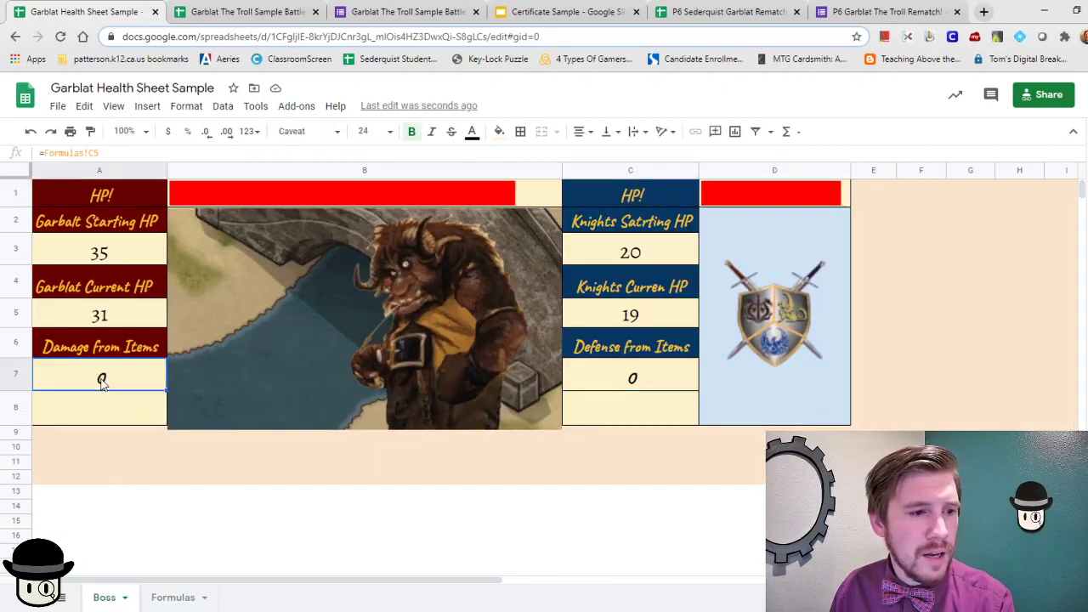
{"action": "left_click", "coordinate": [173, 597]}
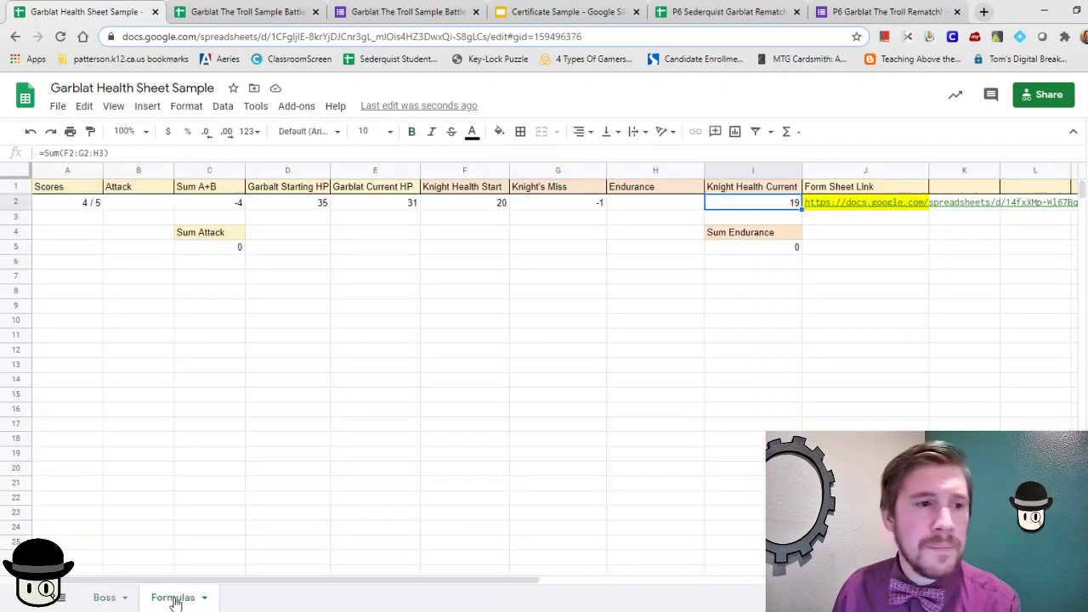
{"action": "left_click", "coordinate": [136, 204]}
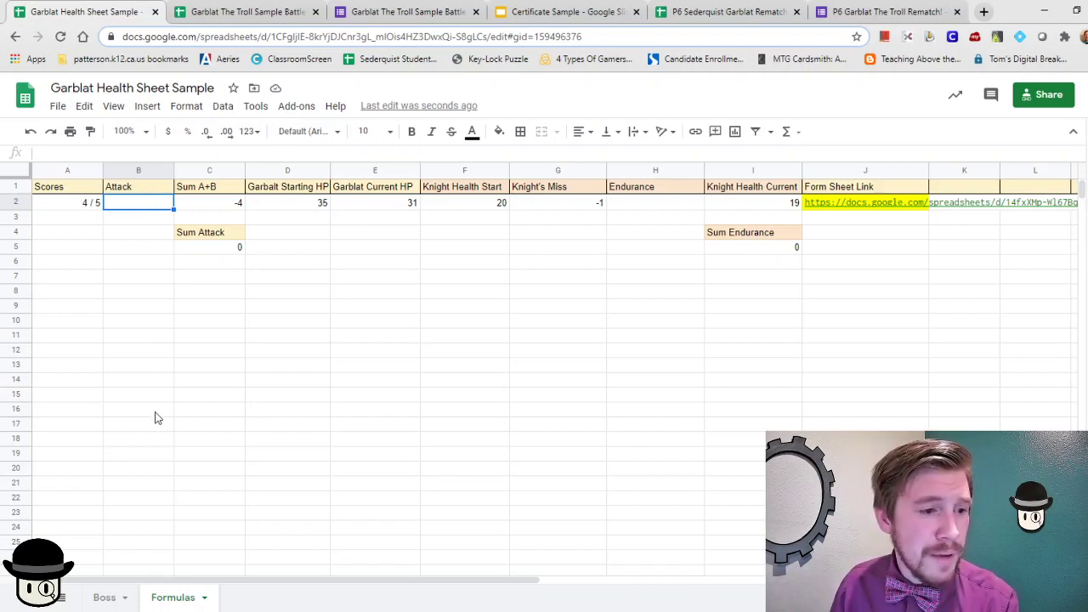
{"action": "left_click", "coordinate": [639, 207]}
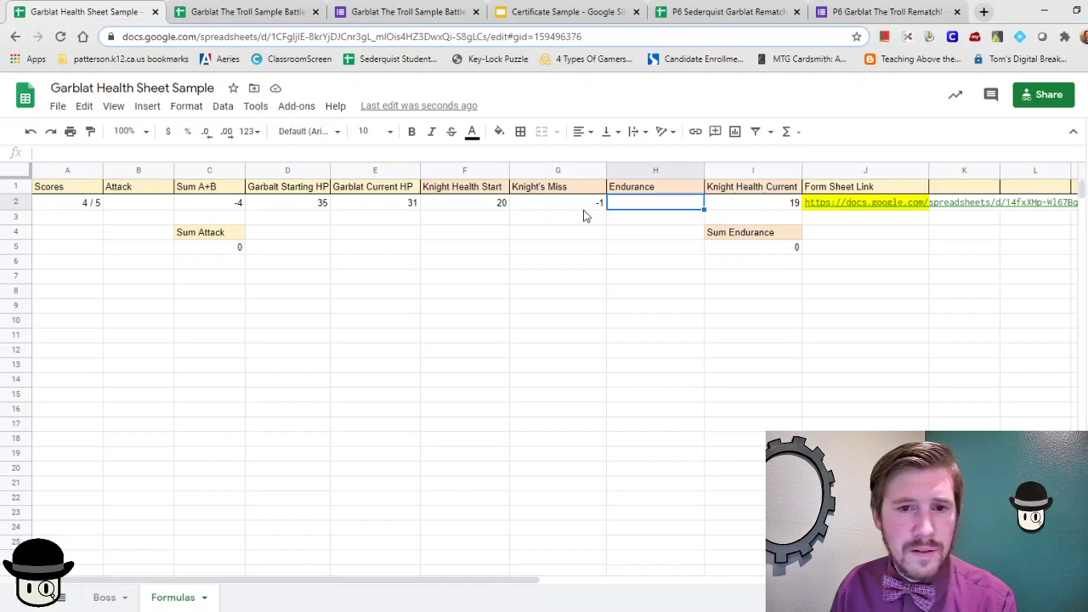
{"action": "left_click", "coordinate": [723, 210]}
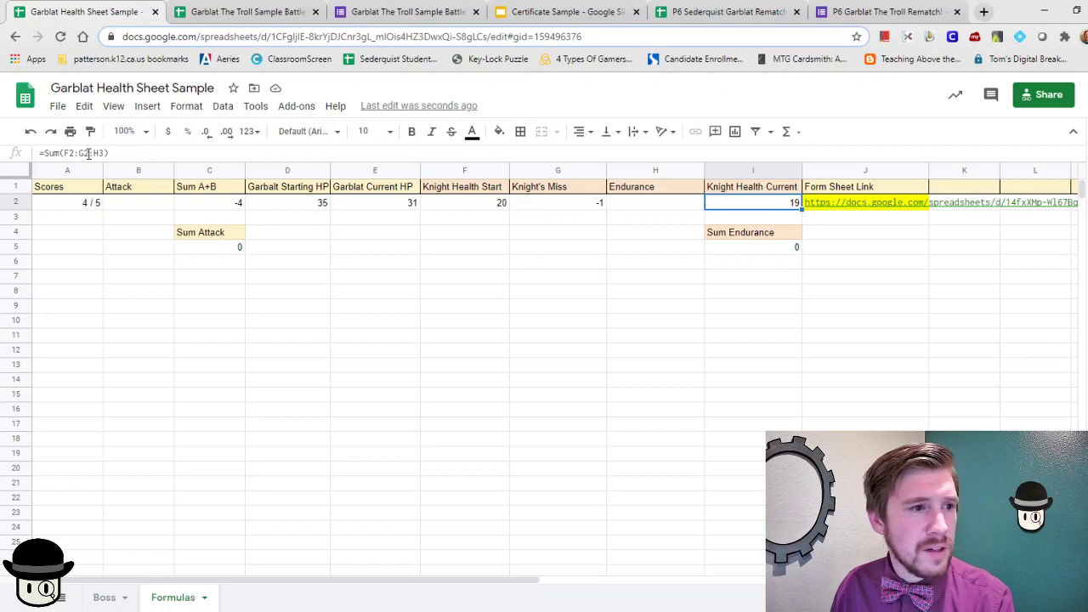
Step: Enter test values of Endurance 1 in H2 and Attack 5 in B2
{"action": "left_click", "coordinate": [641, 205]}
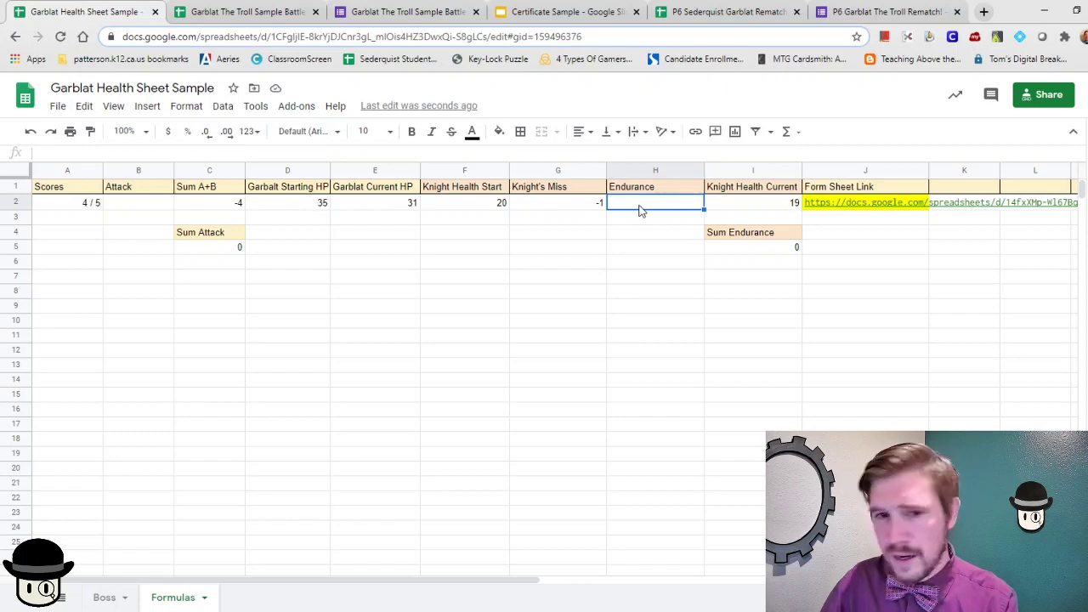
{"action": "type", "text": "1"}
{"action": "left_click", "coordinate": [783, 206]}
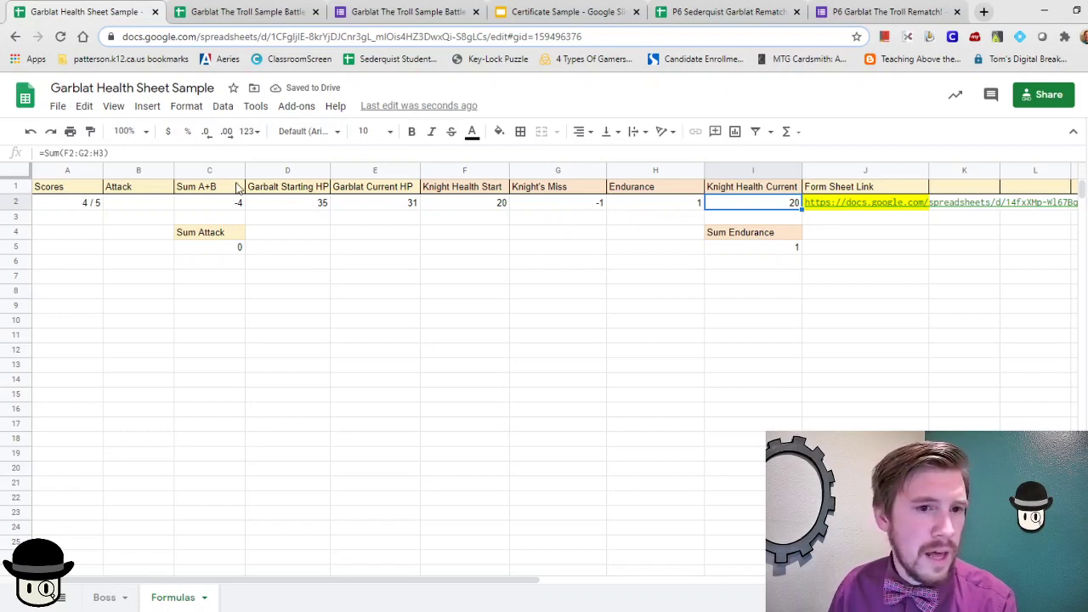
{"action": "left_click", "coordinate": [136, 205]}
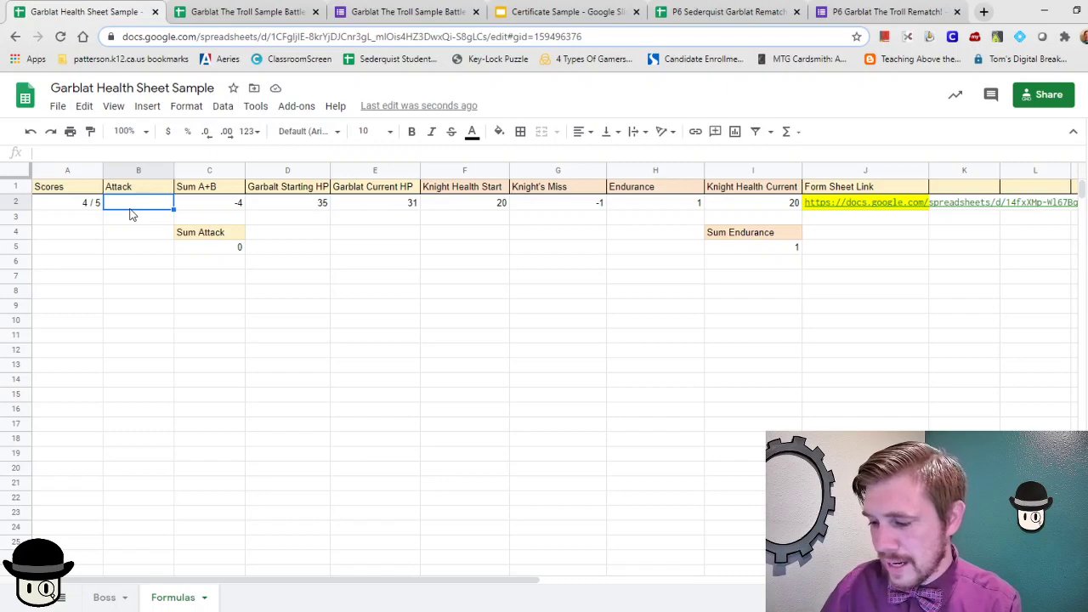
{"action": "type", "text": "5"}
{"action": "left_click", "coordinate": [219, 281]}
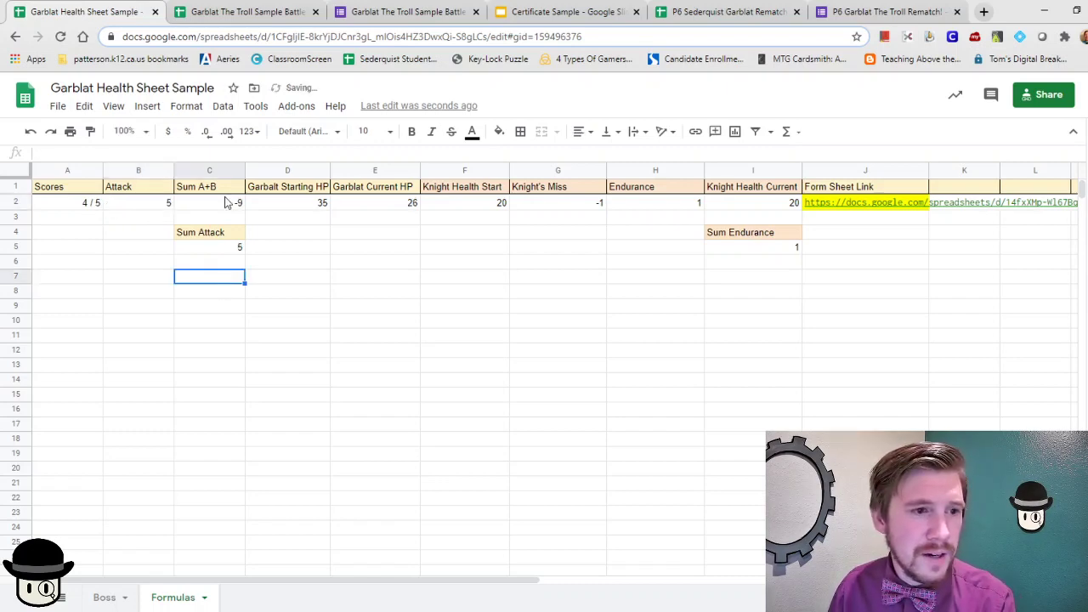
Step: Check the blue bar formula in C8 and orange bar formula in A8 on the Boss sheet
{"action": "left_click", "coordinate": [105, 597]}
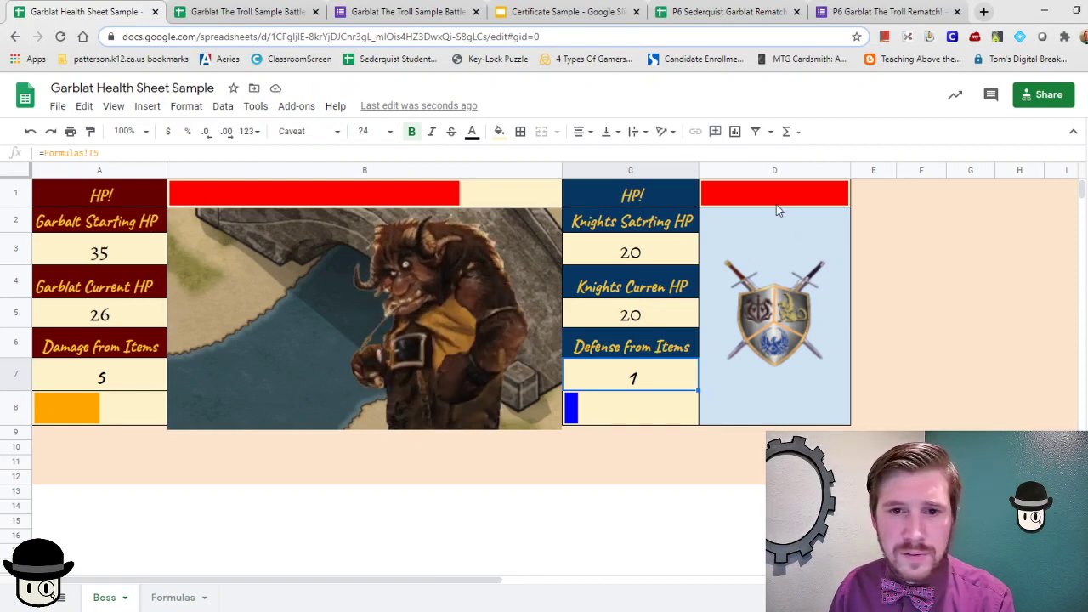
{"action": "key", "text": "Down"}
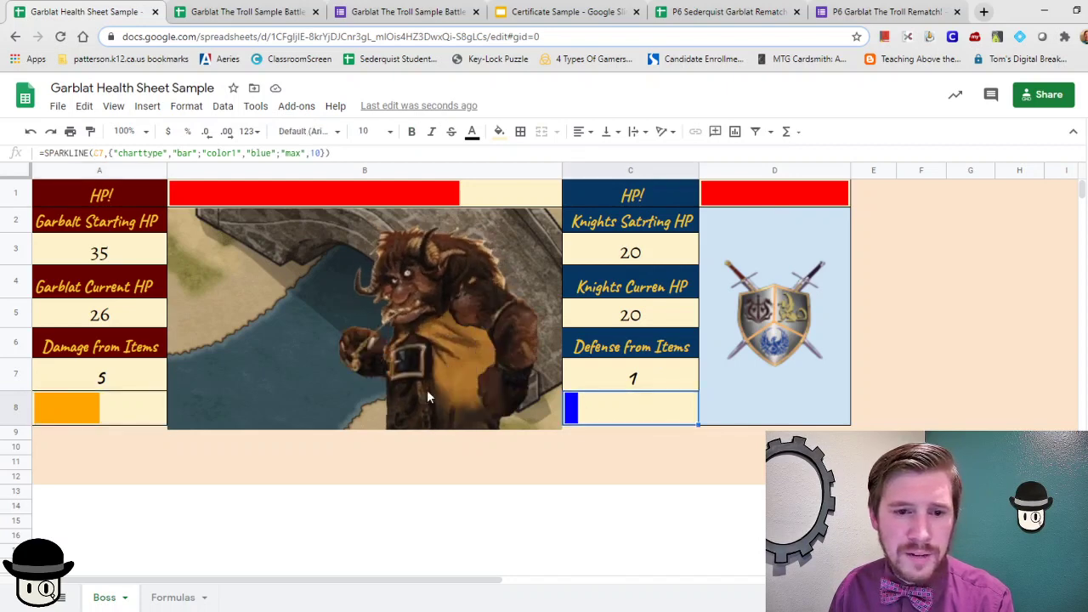
{"action": "left_click", "coordinate": [100, 410]}
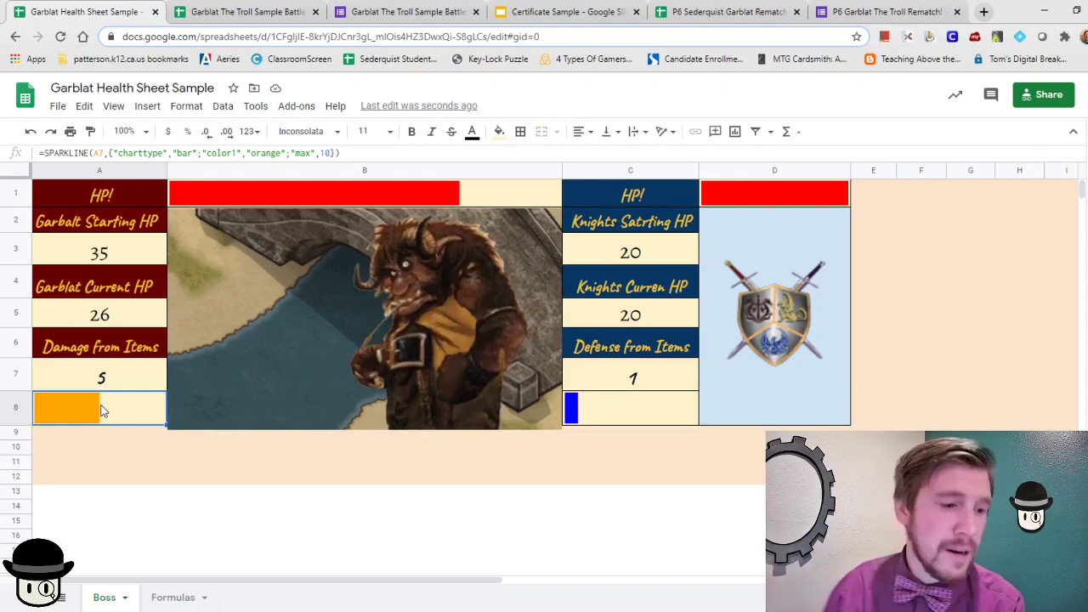
Step: Clear the test Attack and Endurance values and return to the Boss sheet
{"action": "left_click", "coordinate": [174, 597]}
{"action": "left_click", "coordinate": [144, 204]}
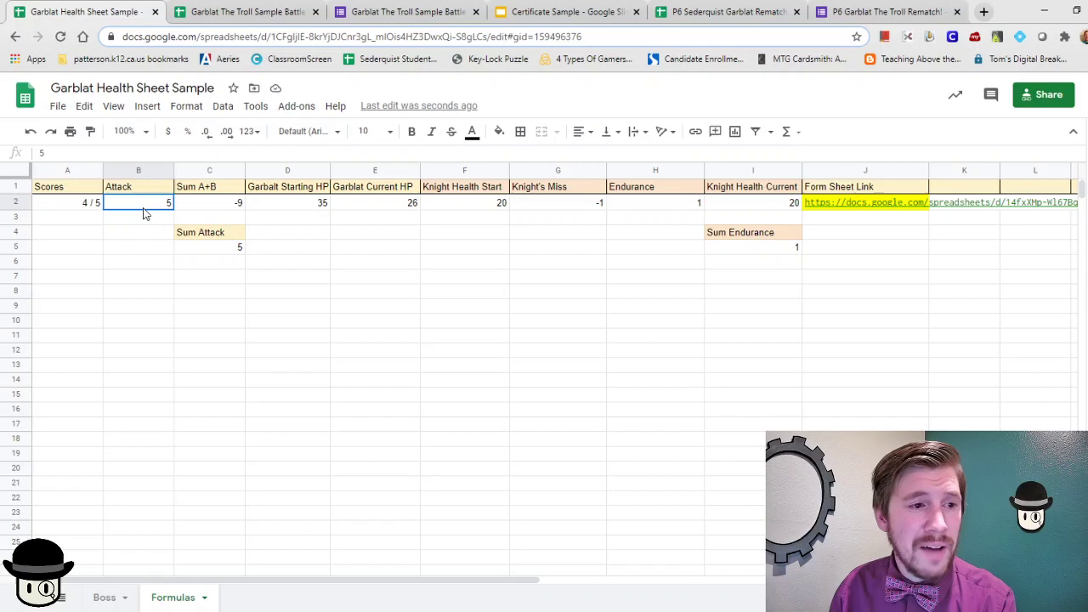
{"action": "key", "text": "Delete"}
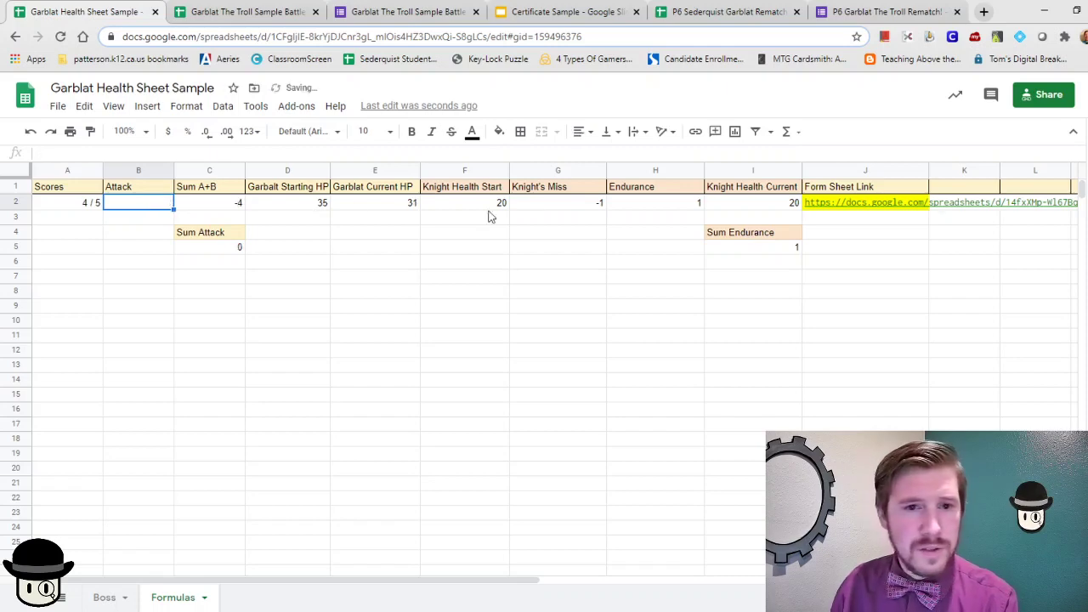
{"action": "left_click", "coordinate": [678, 203]}
{"action": "key", "text": "Delete"}
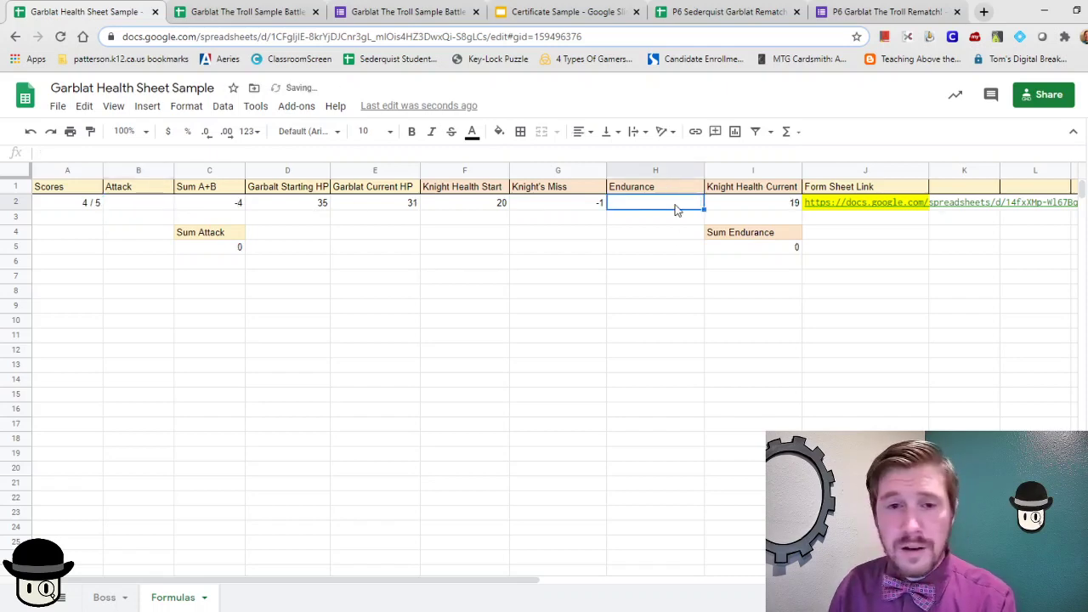
{"action": "left_click", "coordinate": [105, 597]}
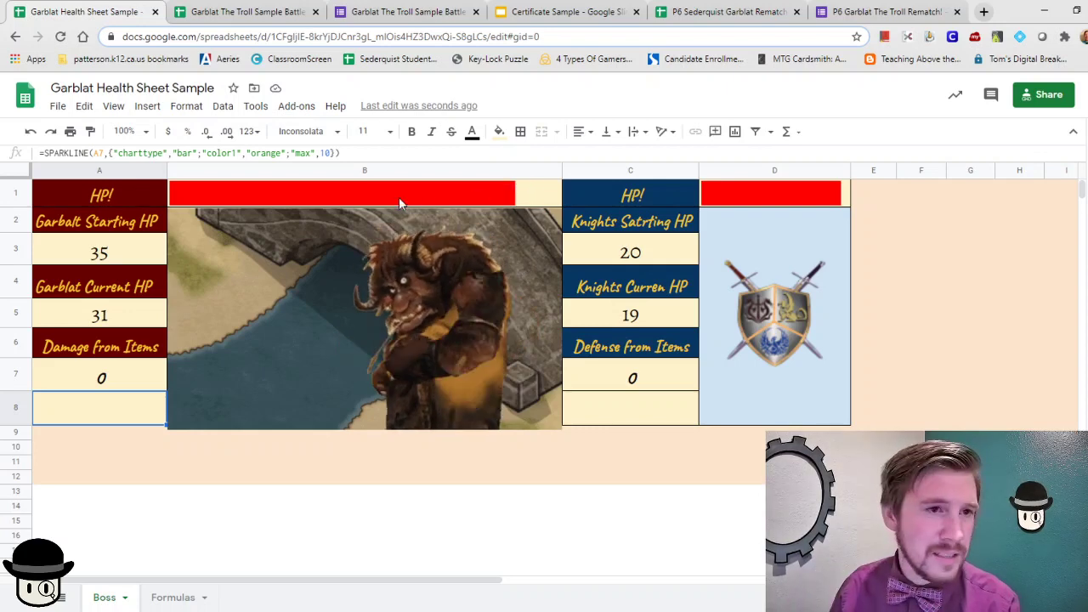
Step: Review the Garblat form's questions and confirm Certify'em's passing score stays at 10%
{"action": "left_click", "coordinate": [397, 14]}
{"action": "left_click", "coordinate": [532, 138]}
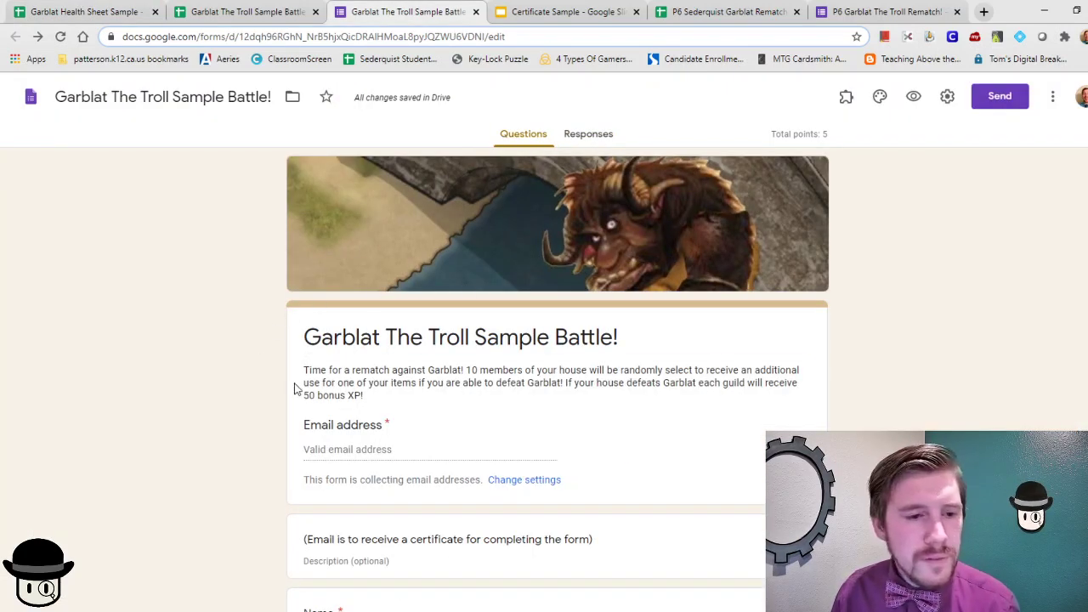
{"action": "scroll", "coordinate": [294, 388], "scroll_direction": "down", "scroll_amount": 1}
{"action": "scroll", "coordinate": [294, 387], "scroll_direction": "up", "scroll_amount": 1}
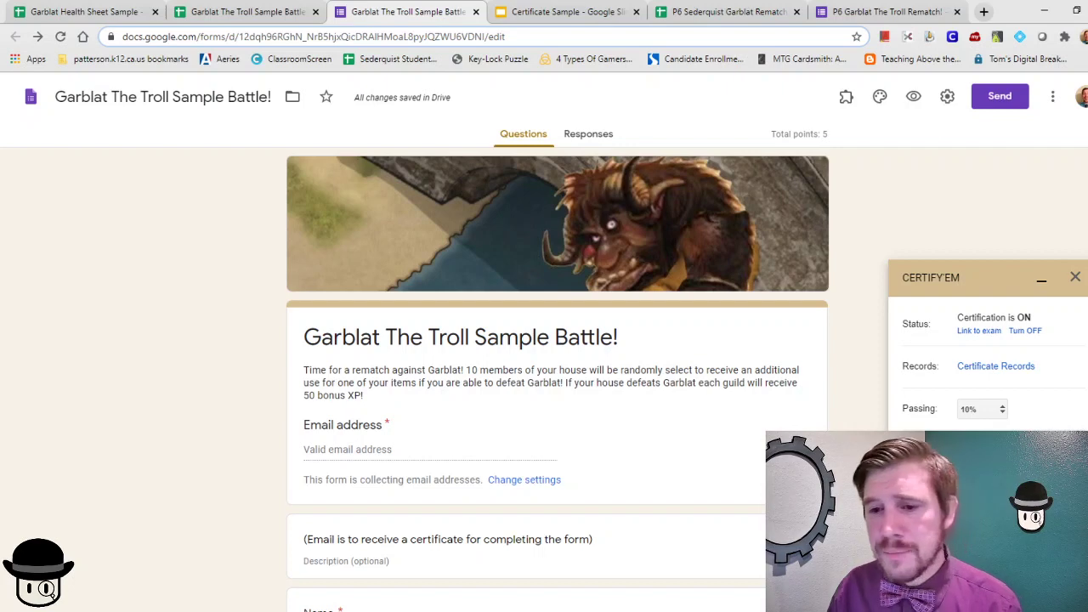
{"action": "left_click", "coordinate": [968, 411]}
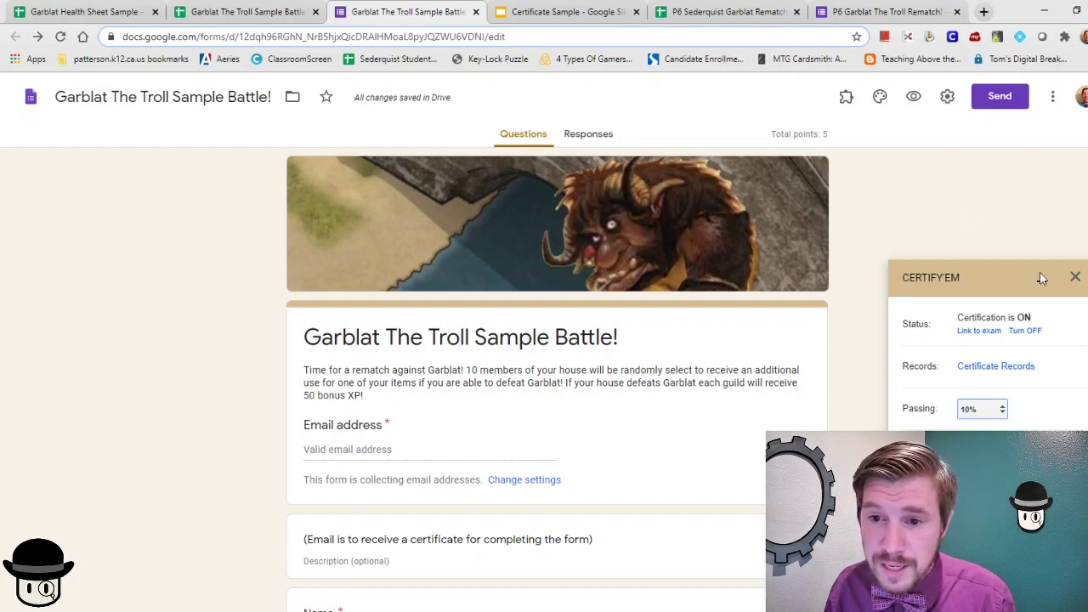
{"action": "left_click", "coordinate": [1048, 430]}
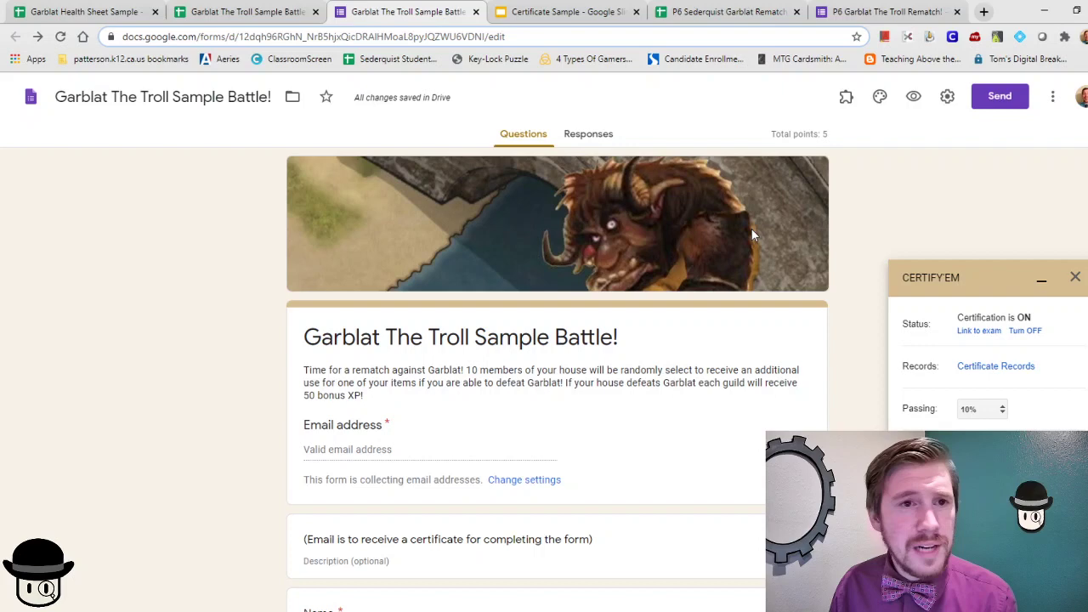
{"action": "left_click", "coordinate": [542, 13]}
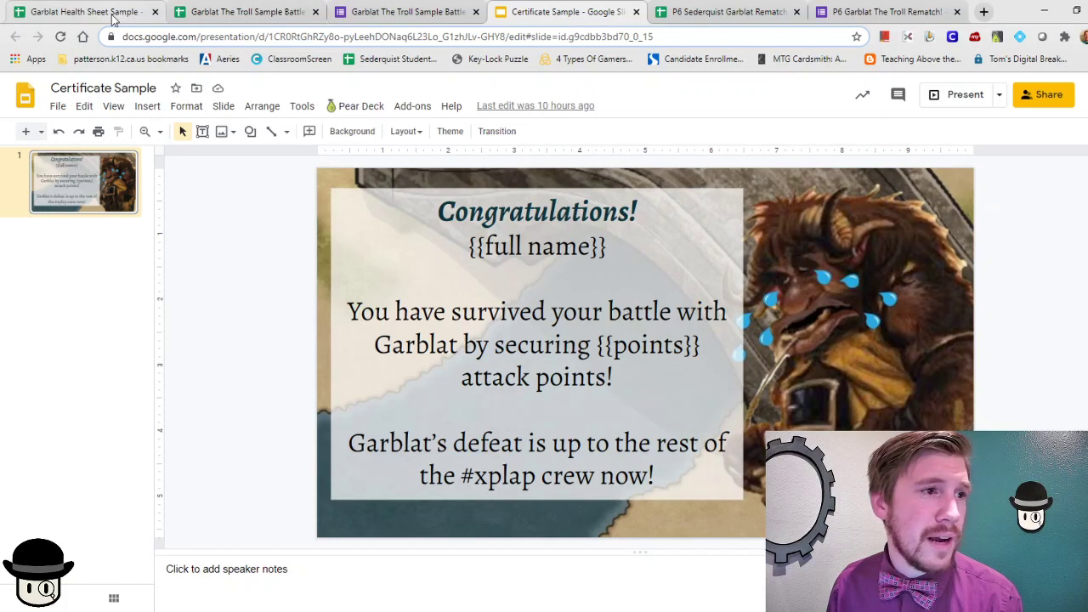
Step: Switch back to the Garblat Health Sheet Sample spreadsheet showing the Boss HP bars
{"action": "left_click", "coordinate": [113, 17]}
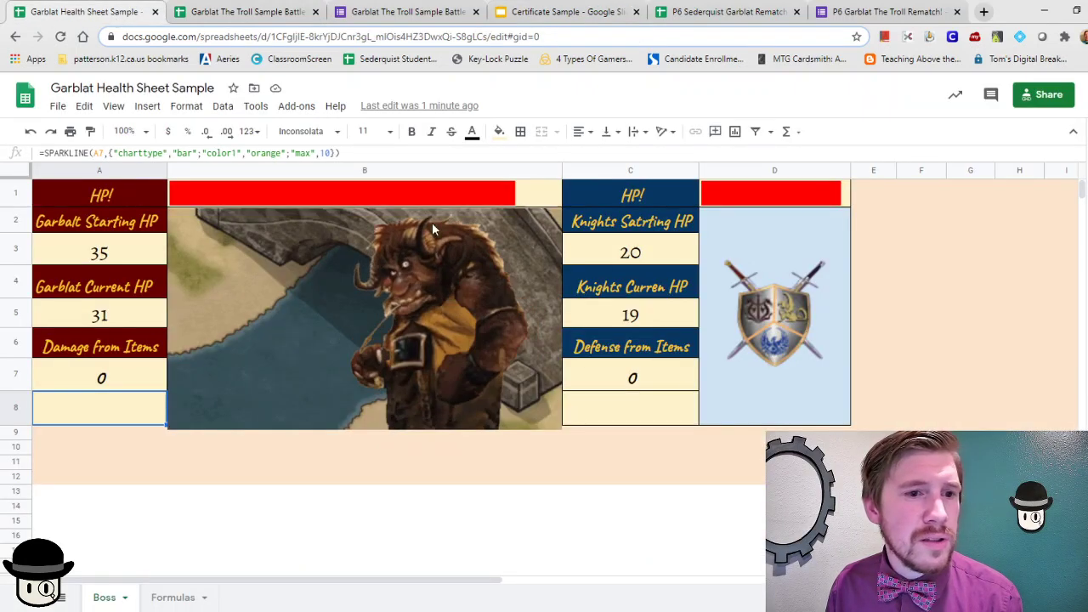